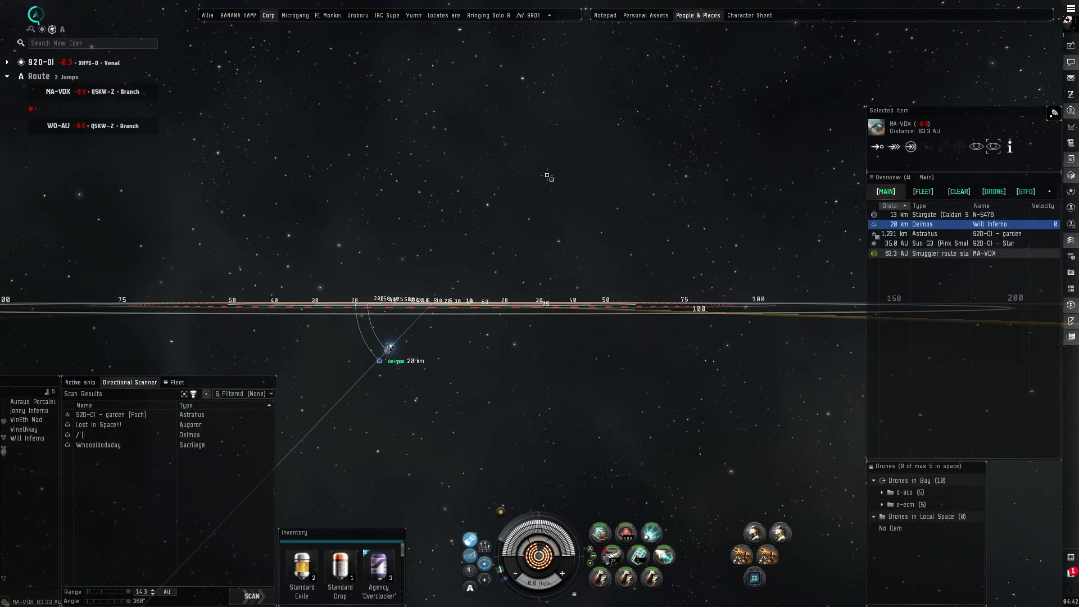
Step: Check the range rings from several angles, fly toward a point, then stop the ship
{"action": "left_click_drag", "start_coordinate": [549, 174], "coordinate": [521, 173]}
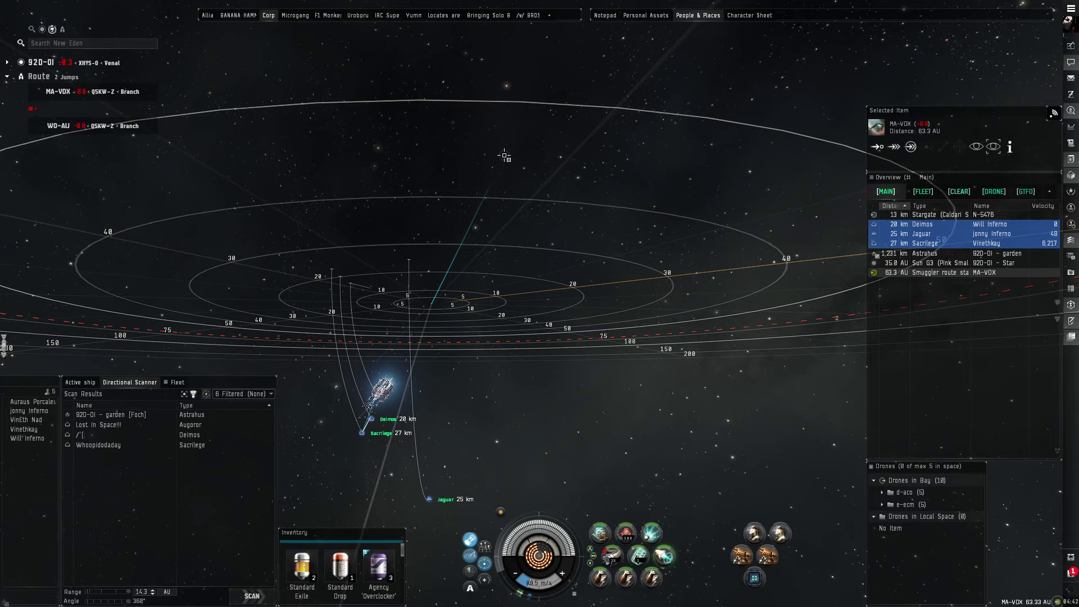
{"action": "left_click_drag", "start_coordinate": [504, 156], "coordinate": [607, 178]}
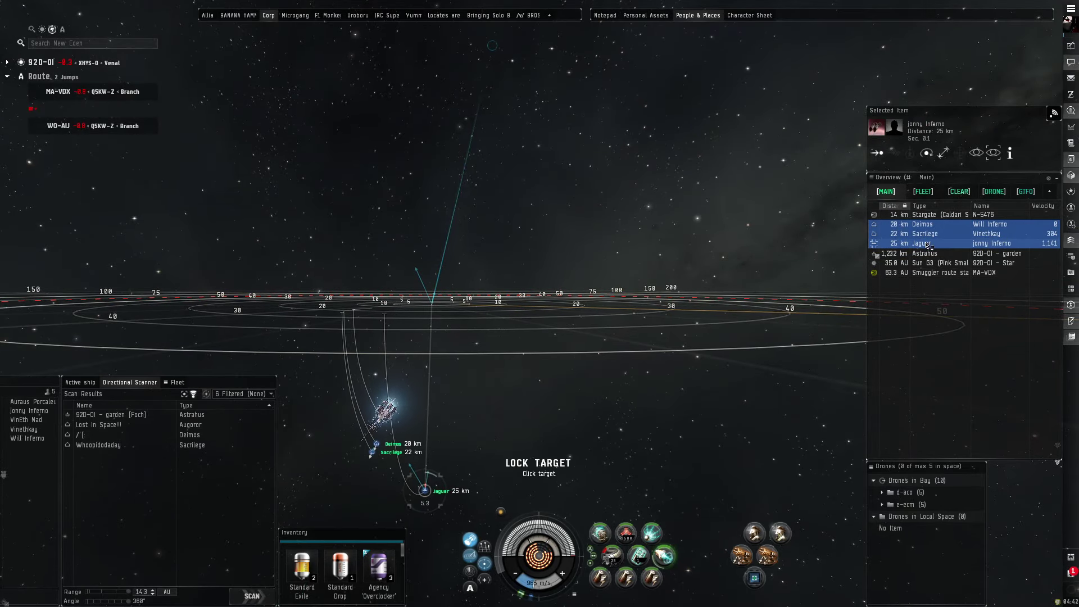
{"action": "left_click_drag", "start_coordinate": [691, 216], "coordinate": [674, 246]}
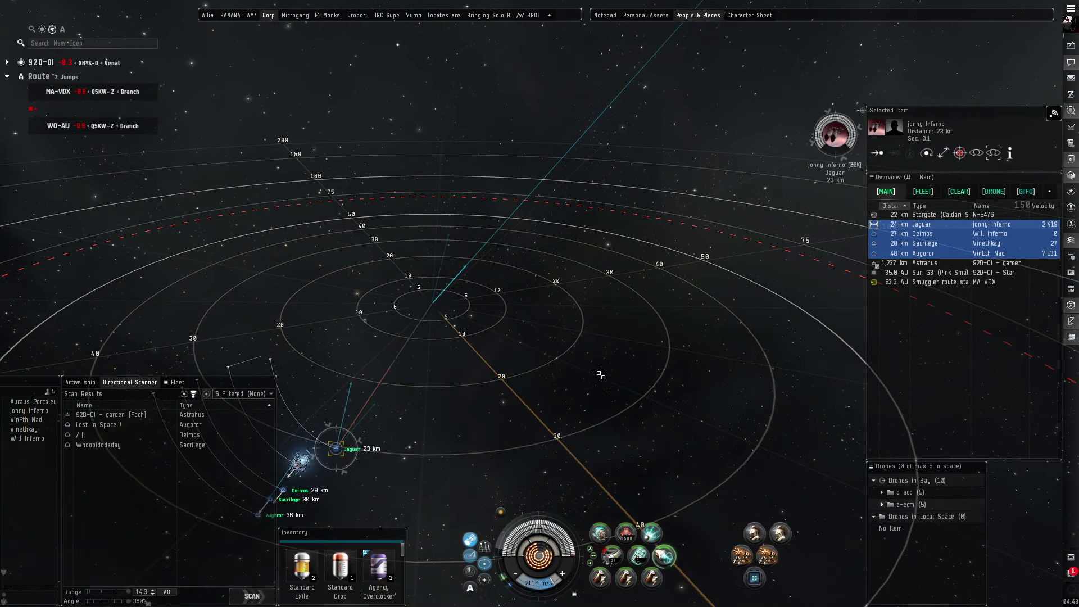
{"action": "left_click_drag", "start_coordinate": [600, 374], "coordinate": [565, 314]}
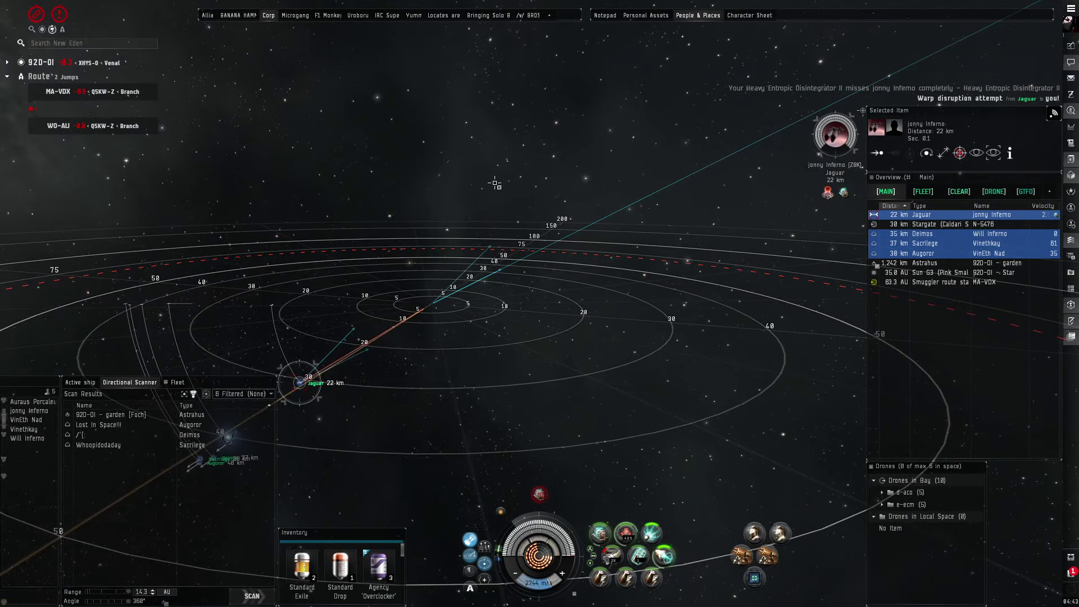
{"action": "double_click", "coordinate": [496, 182]}
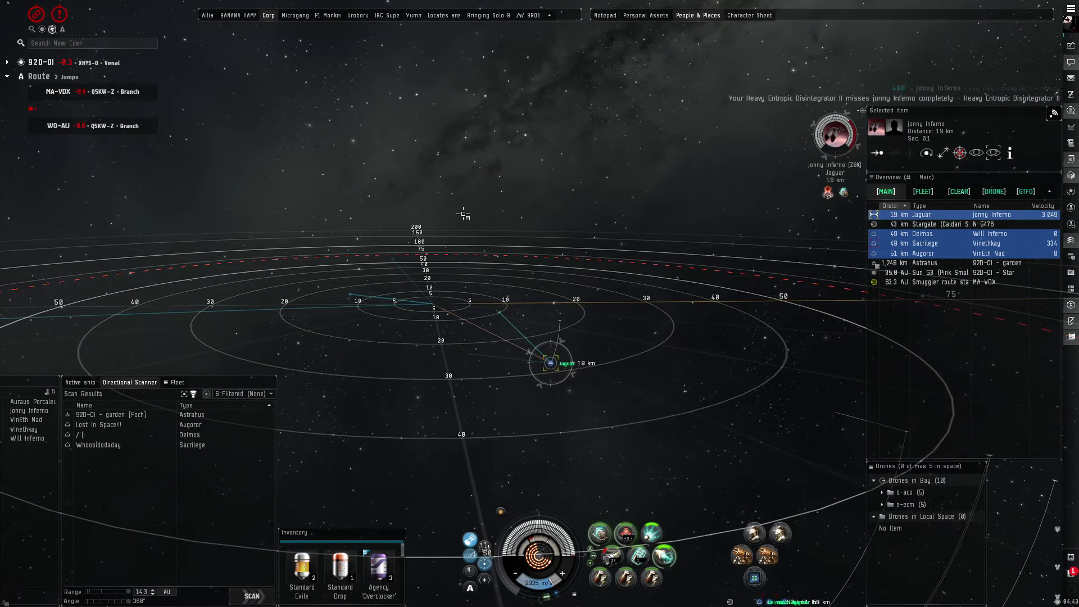
{"action": "double_click", "coordinate": [546, 188]}
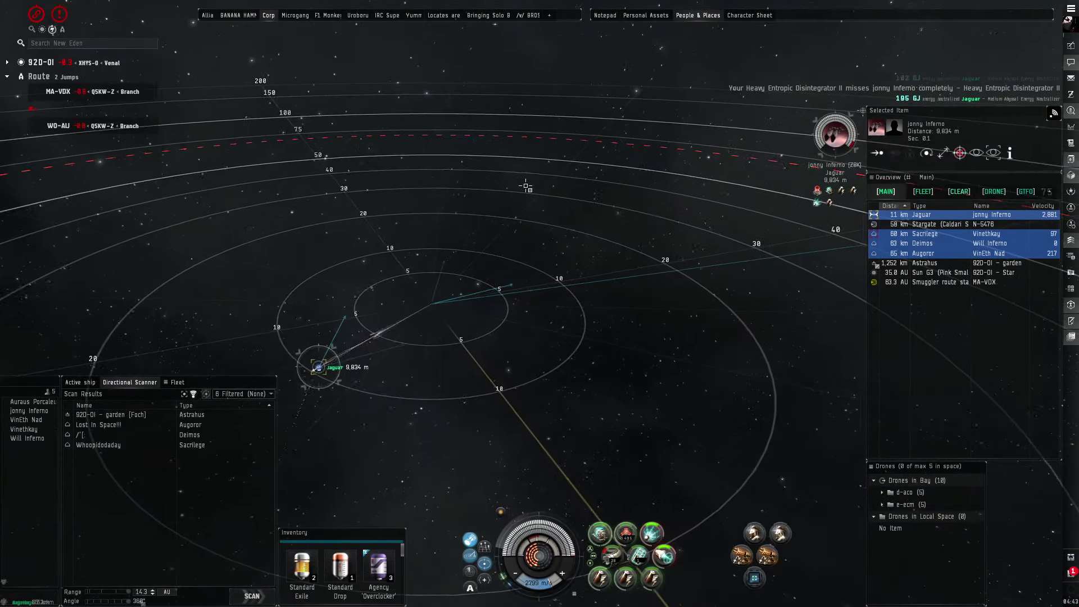
{"action": "key", "text": "ctrl+space"}
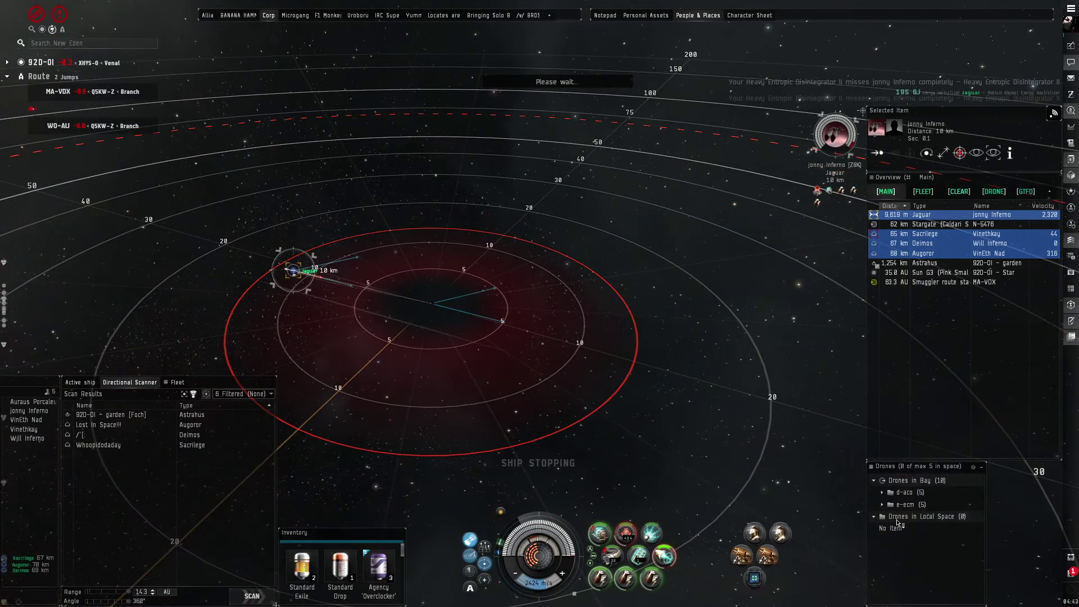
Step: Launch the d-aco drones, send them at the Jaguar and hold position until it pops
{"action": "left_click_drag", "start_coordinate": [904, 492], "coordinate": [557, 192]}
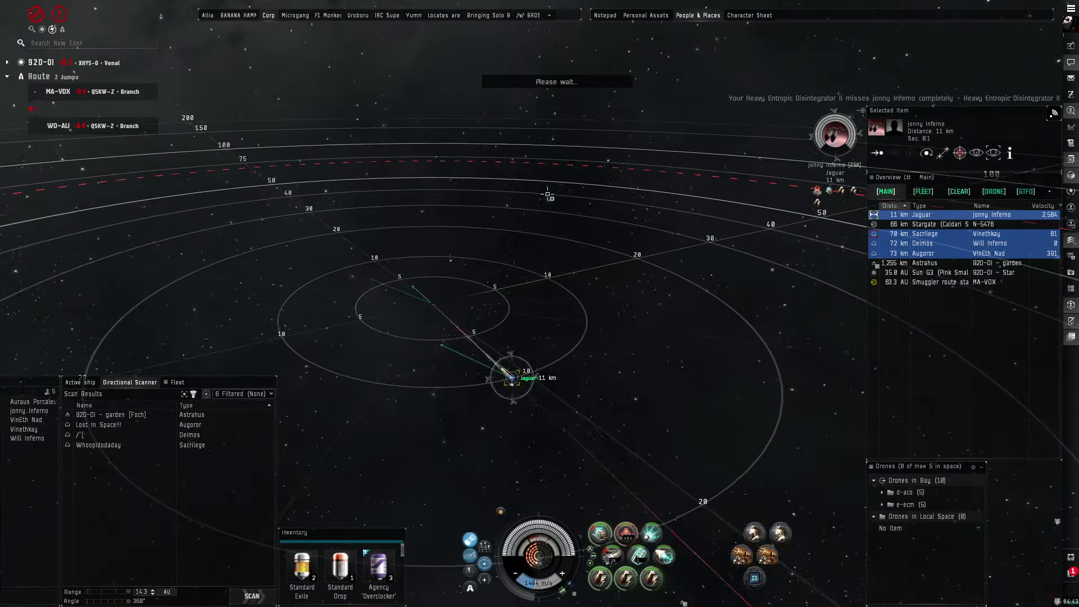
{"action": "right_click", "coordinate": [639, 446]}
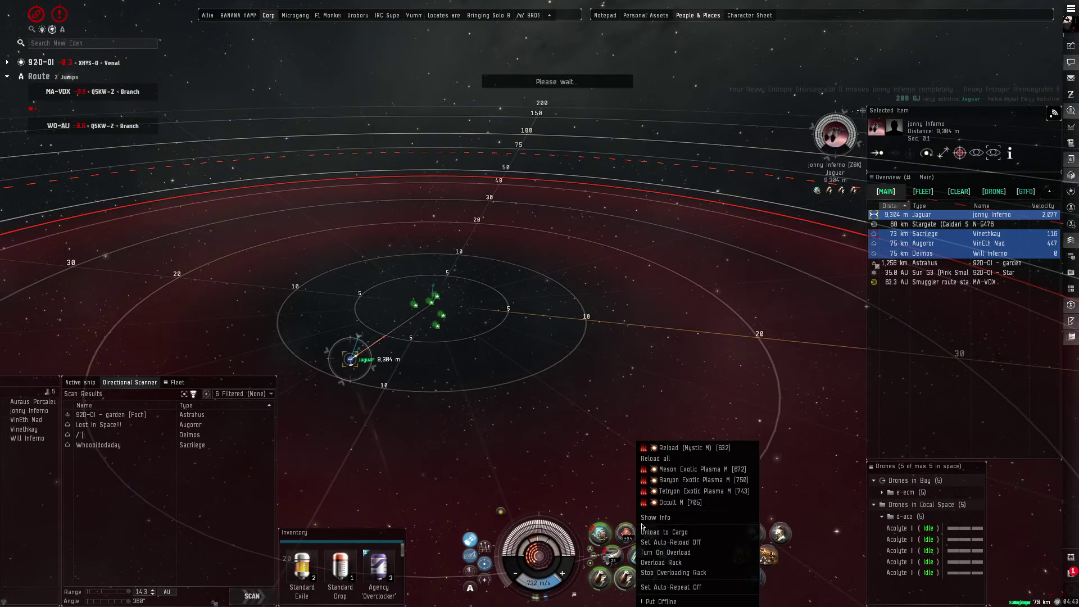
{"action": "double_click", "coordinate": [679, 492]}
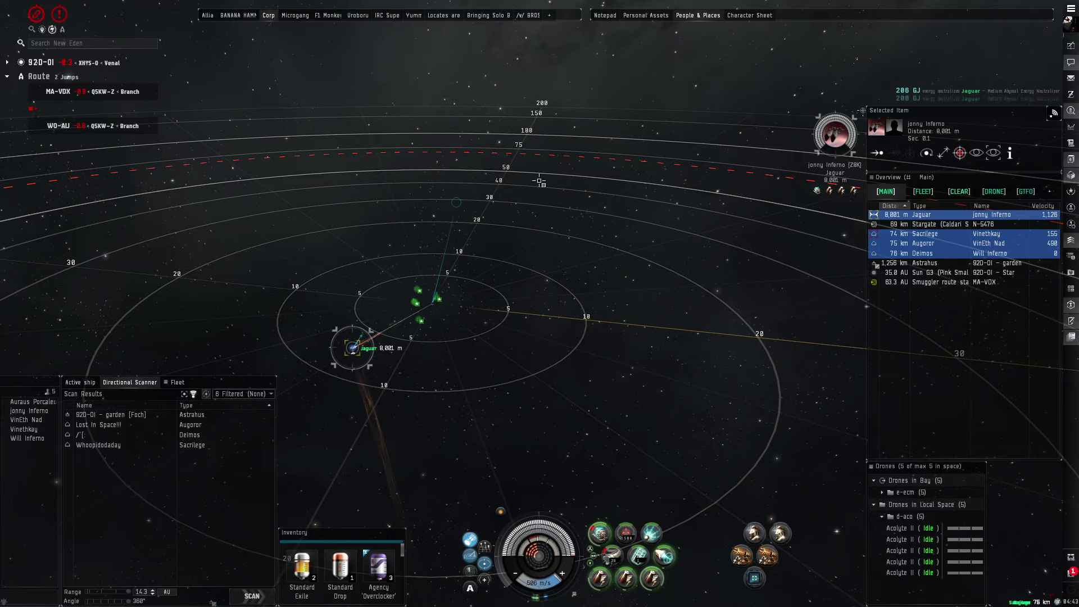
{"action": "key", "text": "f"}
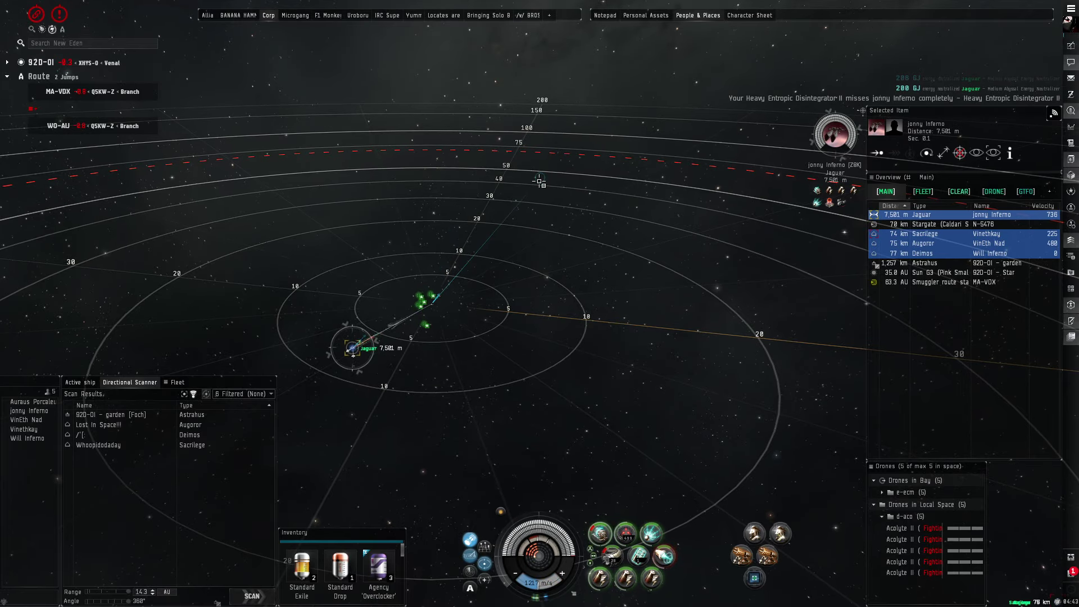
{"action": "key", "text": "ctrl+space"}
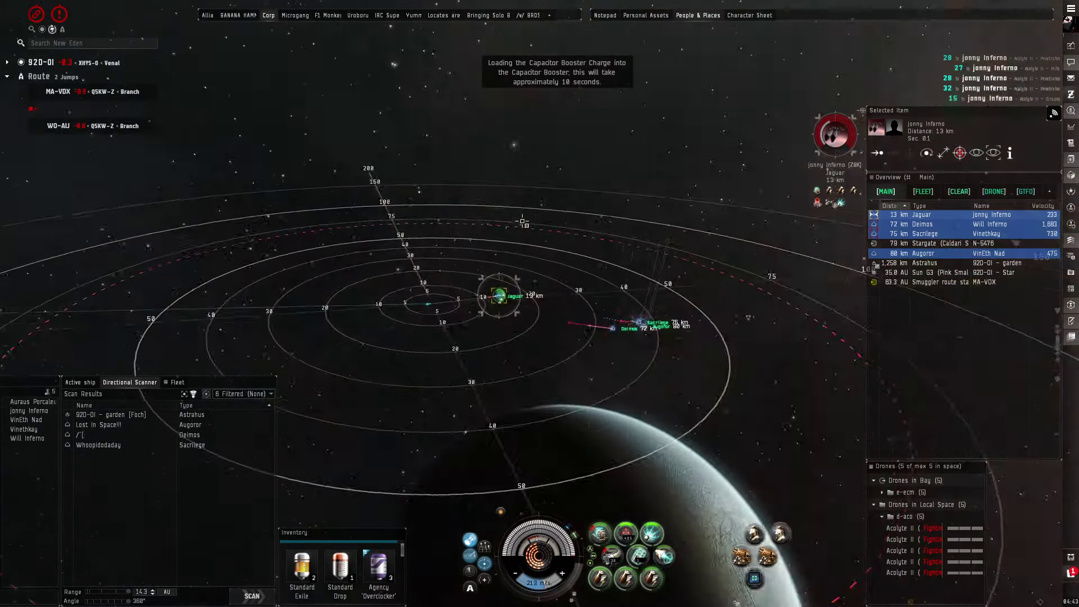
{"action": "mouse_move", "coordinate": [464, 209]}
{"action": "left_mouse_down"}
{"action": "mouse_move", "coordinate": [646, 355]}
{"action": "mouse_move", "coordinate": [664, 179]}
{"action": "mouse_move", "coordinate": [473, 221]}
{"action": "left_mouse_up"}
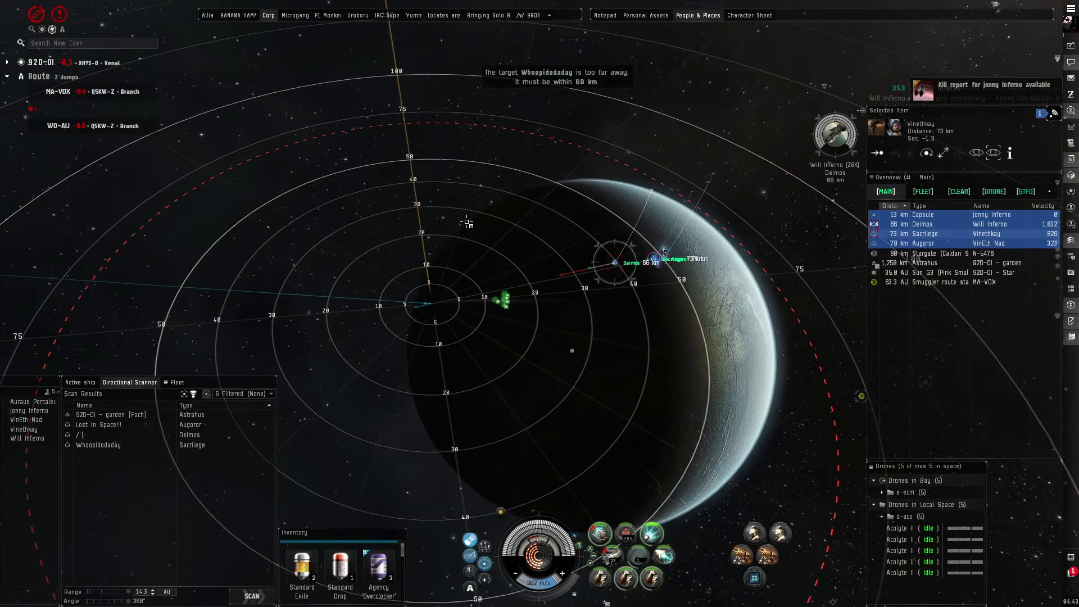
Step: Reload the weapon with different ammo, refresh d-scan and send drones at the current target
{"action": "double_click", "coordinate": [520, 213]}
{"action": "left_click", "coordinate": [646, 560]}
{"action": "right_click", "coordinate": [629, 537]}
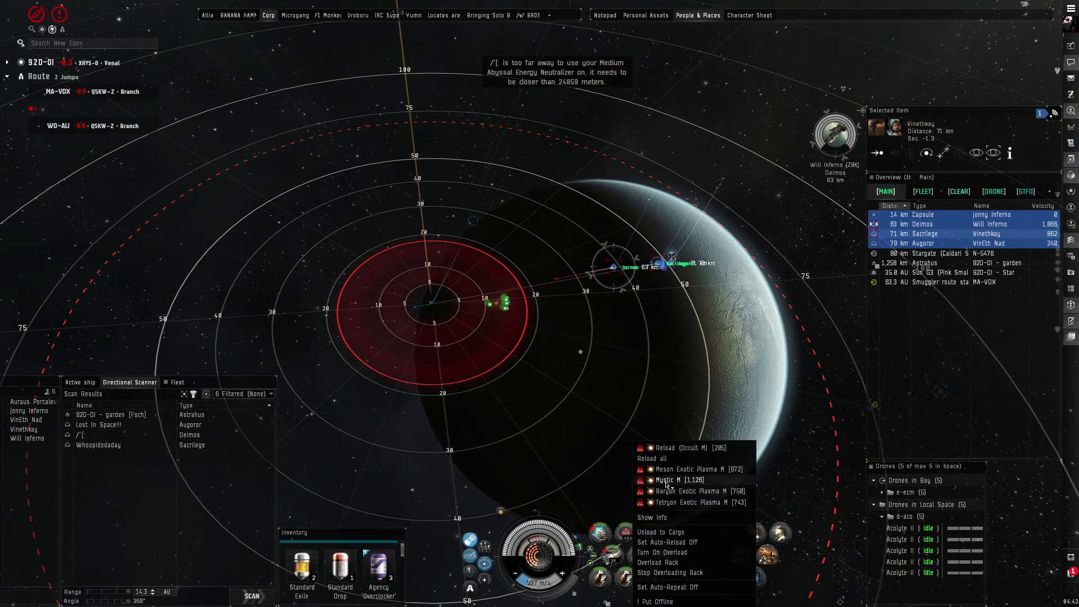
{"action": "left_click", "coordinate": [667, 463]}
{"action": "left_click_drag", "start_coordinate": [529, 216], "coordinate": [476, 226]}
{"action": "key", "text": "v"}
{"action": "key", "text": "f"}
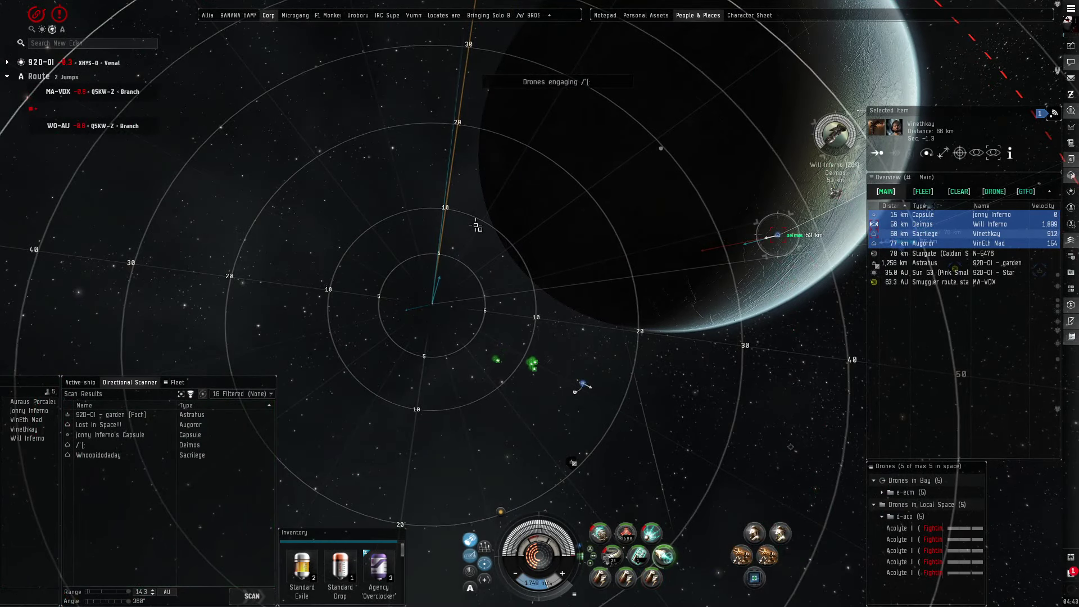
{"action": "scroll", "coordinate": [476, 226], "scroll_direction": "down", "scroll_amount": 3}
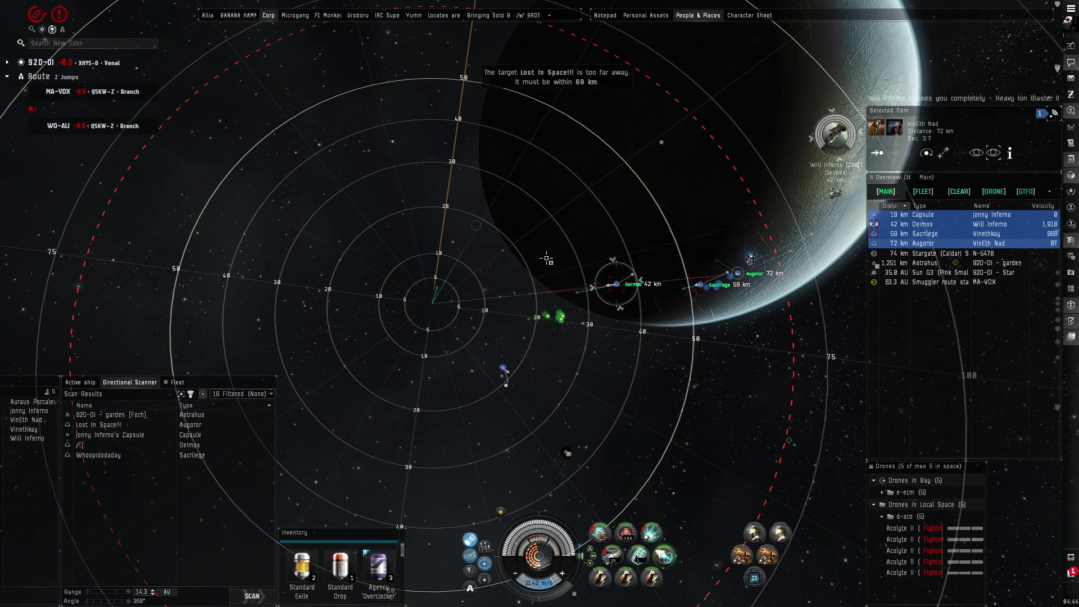
Step: Consume the Agency 'Overclocker' booster and send the drones onto the Augoror
{"action": "right_click", "coordinate": [374, 570]}
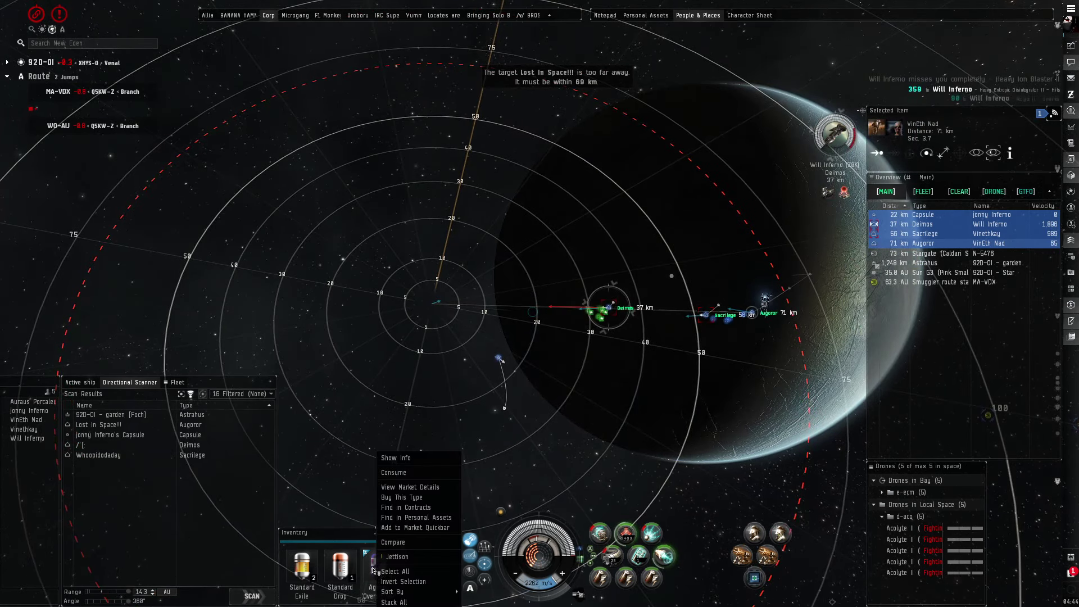
{"action": "left_click", "coordinate": [404, 469]}
{"action": "left_click_drag", "start_coordinate": [419, 286], "coordinate": [464, 191]}
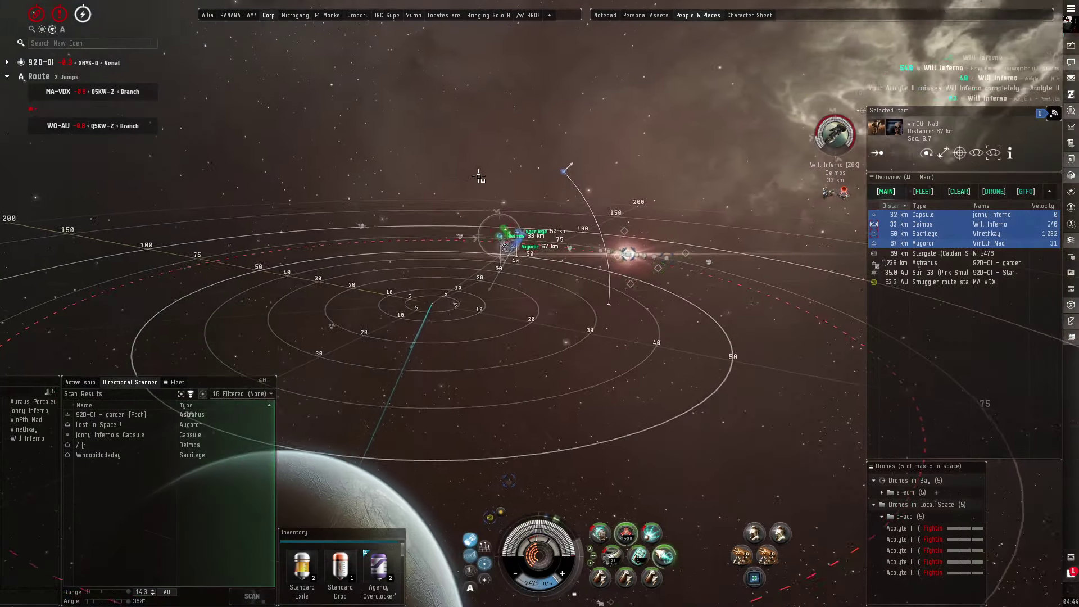
{"action": "double_click", "coordinate": [478, 176]}
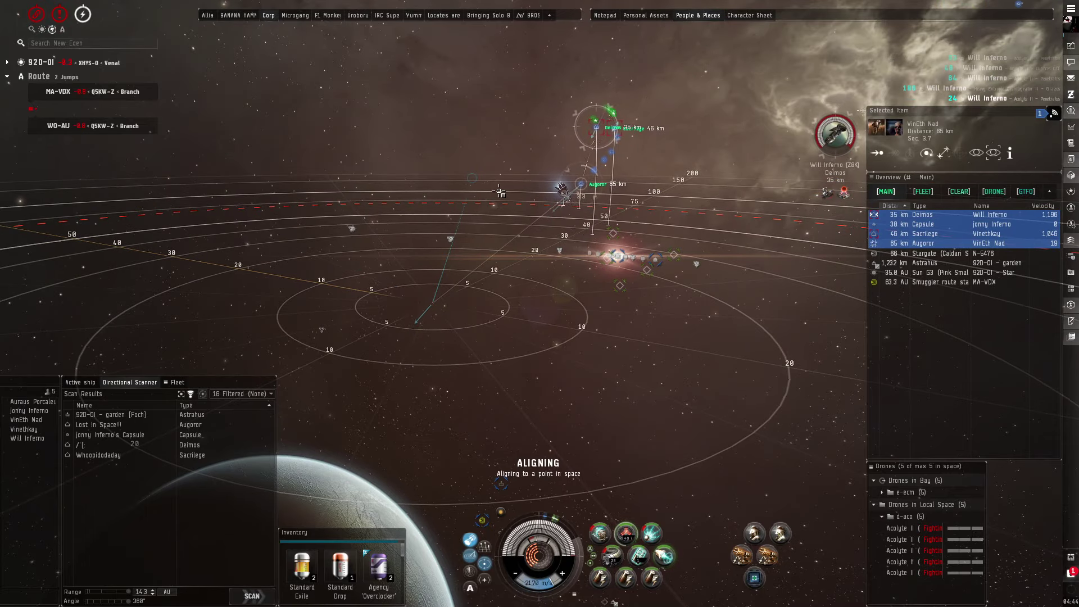
{"action": "left_click_drag", "start_coordinate": [500, 192], "coordinate": [618, 198]}
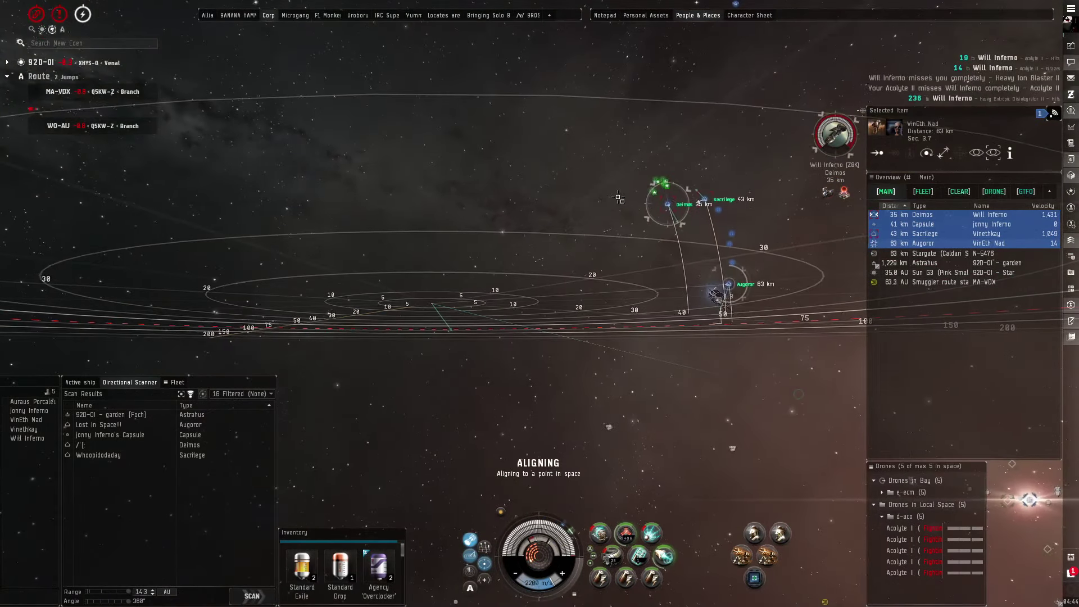
{"action": "mouse_move", "coordinate": [619, 198]}
{"action": "left_mouse_down"}
{"action": "mouse_move", "coordinate": [583, 232]}
{"action": "mouse_move", "coordinate": [478, 183]}
{"action": "mouse_move", "coordinate": [677, 373]}
{"action": "mouse_move", "coordinate": [549, 303]}
{"action": "mouse_move", "coordinate": [520, 308]}
{"action": "left_mouse_up"}
{"action": "key", "text": "f"}
{"action": "double_click", "coordinate": [677, 372]}
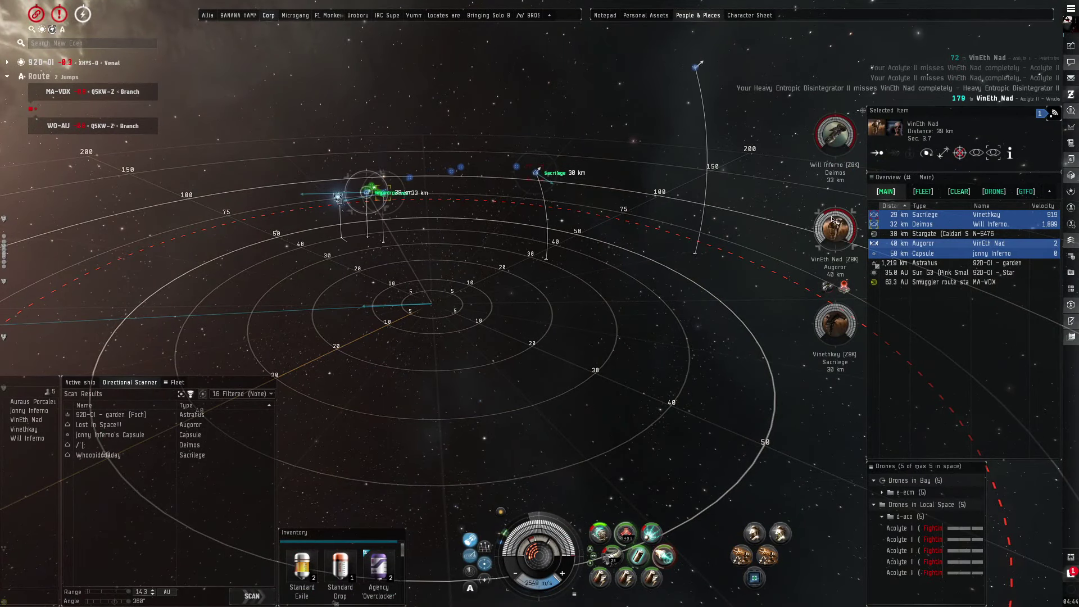
Step: Close in on the Augoror, steering through space to keep it in range
{"action": "double_click", "coordinate": [372, 192]}
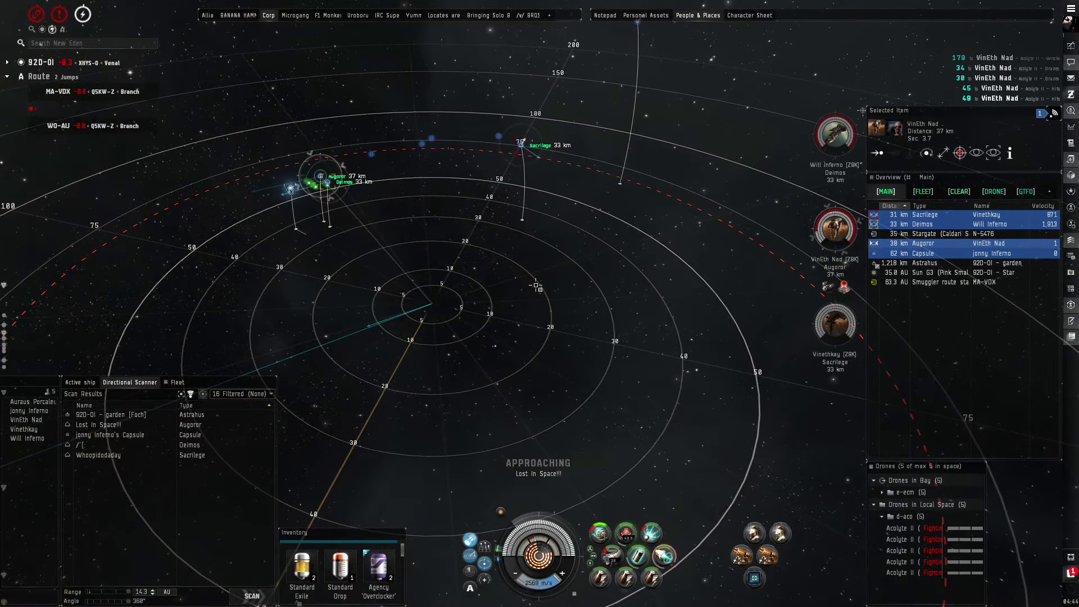
{"action": "left_click_drag", "start_coordinate": [536, 287], "coordinate": [591, 284]}
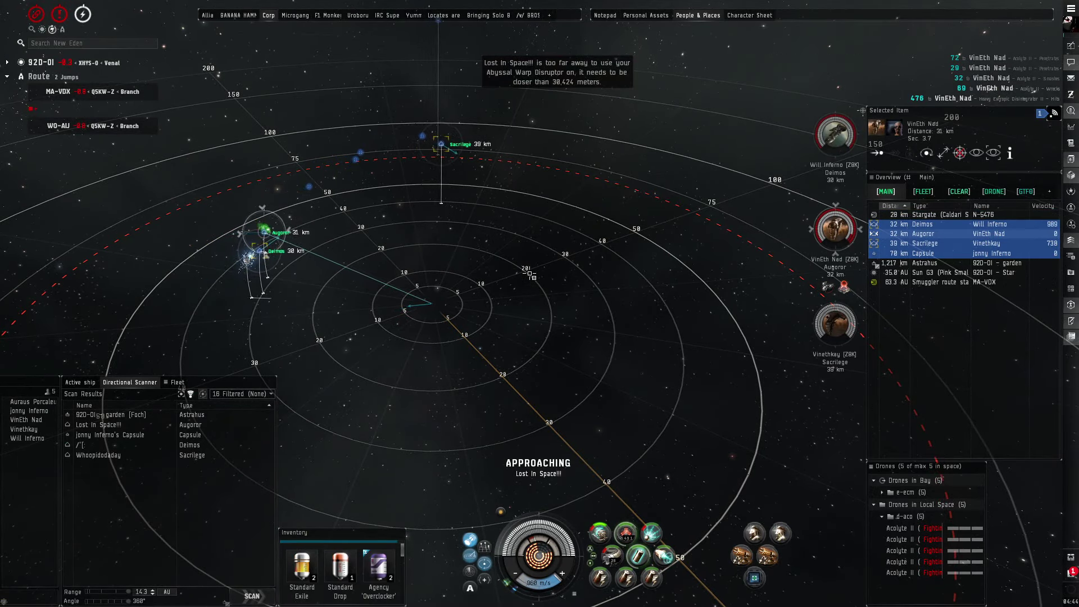
{"action": "double_click", "coordinate": [447, 244]}
{"action": "mouse_move", "coordinate": [447, 244]}
{"action": "left_mouse_down"}
{"action": "mouse_move", "coordinate": [481, 238]}
{"action": "mouse_move", "coordinate": [486, 215]}
{"action": "left_mouse_up"}
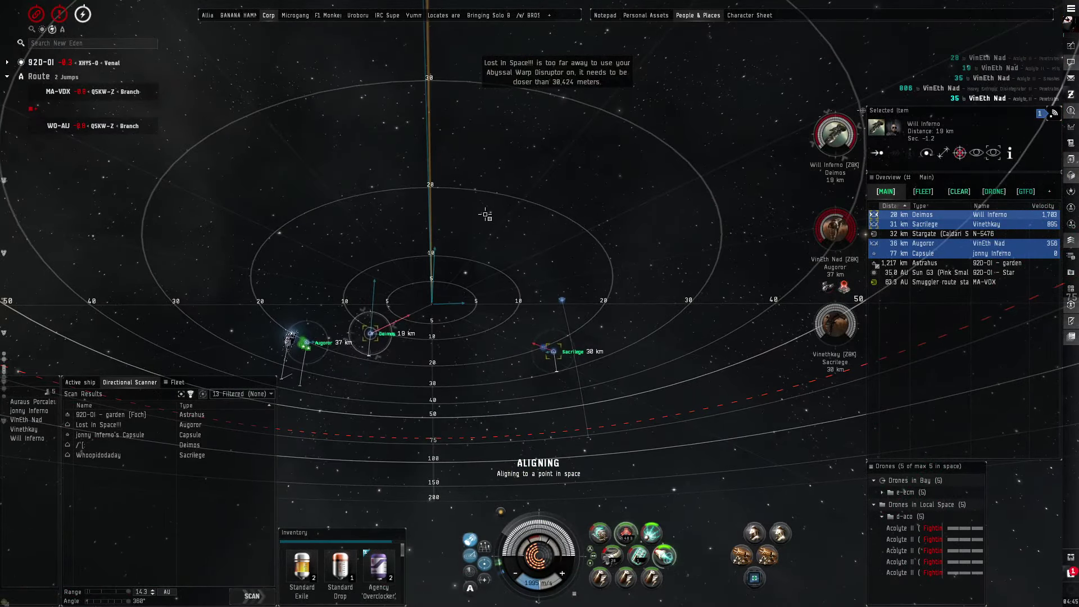
{"action": "mouse_move", "coordinate": [486, 215]}
{"action": "left_mouse_down"}
{"action": "mouse_move", "coordinate": [505, 215]}
{"action": "mouse_move", "coordinate": [496, 188]}
{"action": "left_mouse_up"}
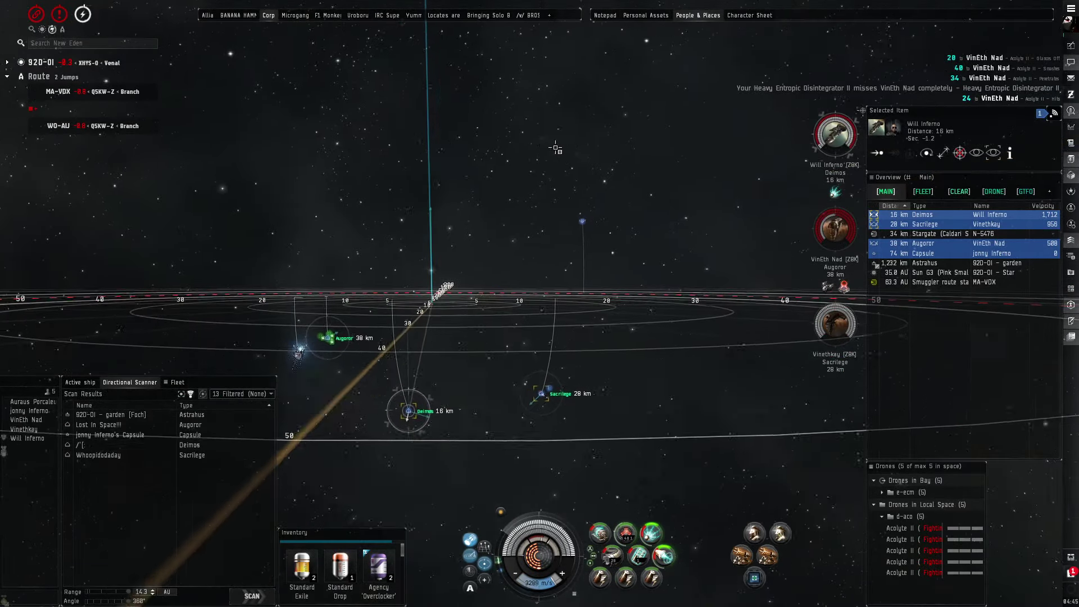
{"action": "double_click", "coordinate": [535, 169]}
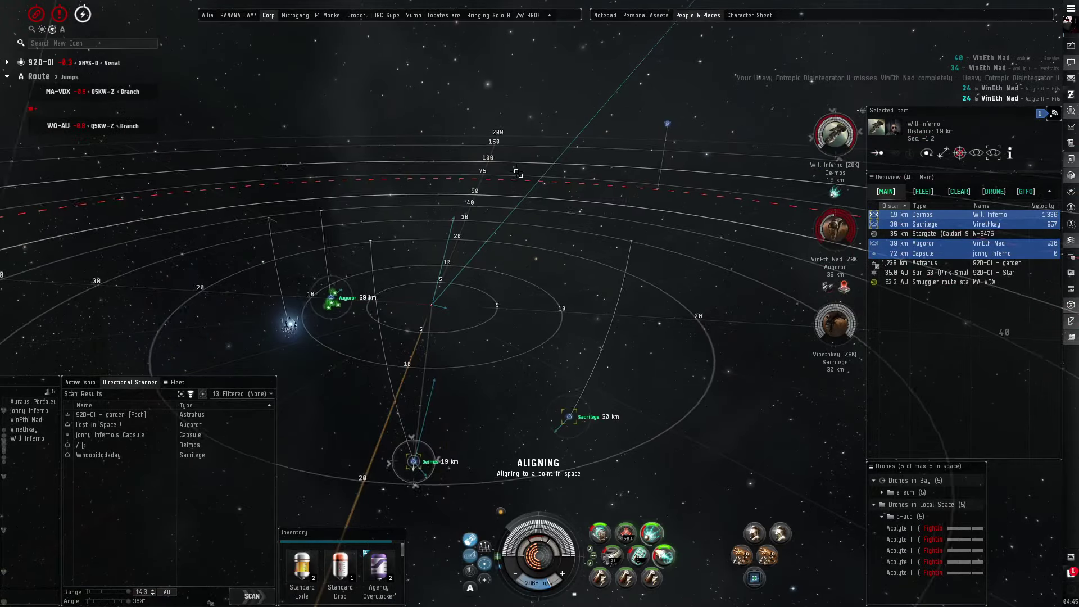
{"action": "left_click_drag", "start_coordinate": [535, 169], "coordinate": [510, 181]}
Step: Trigger the F1 warp disruptor on the Augoror, stop, and re-align until it explodes
{"action": "key", "text": "F1"}
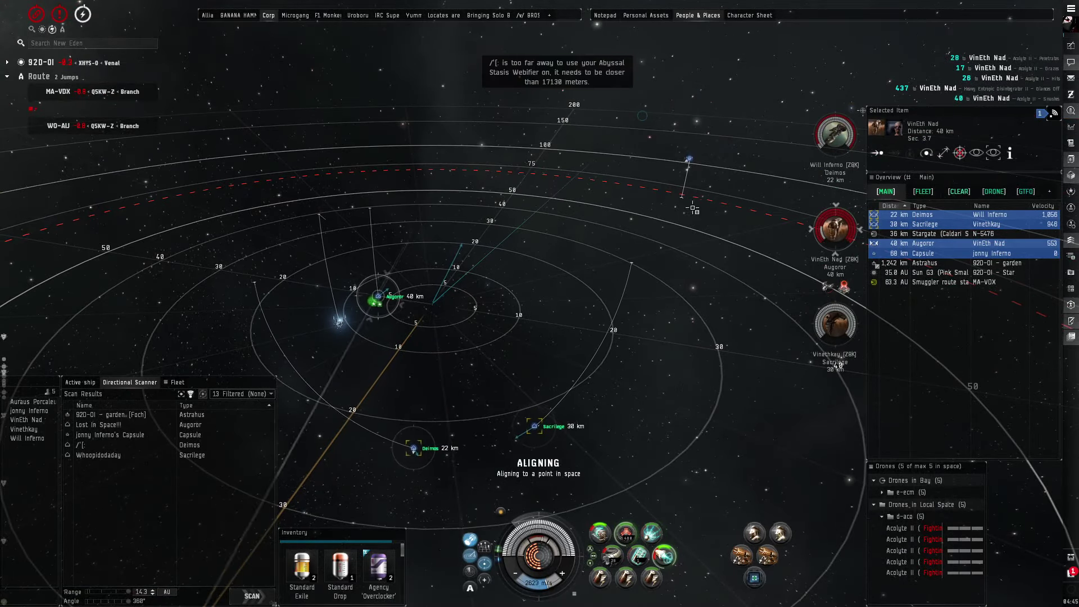
{"action": "left_click_drag", "start_coordinate": [782, 226], "coordinate": [561, 214]}
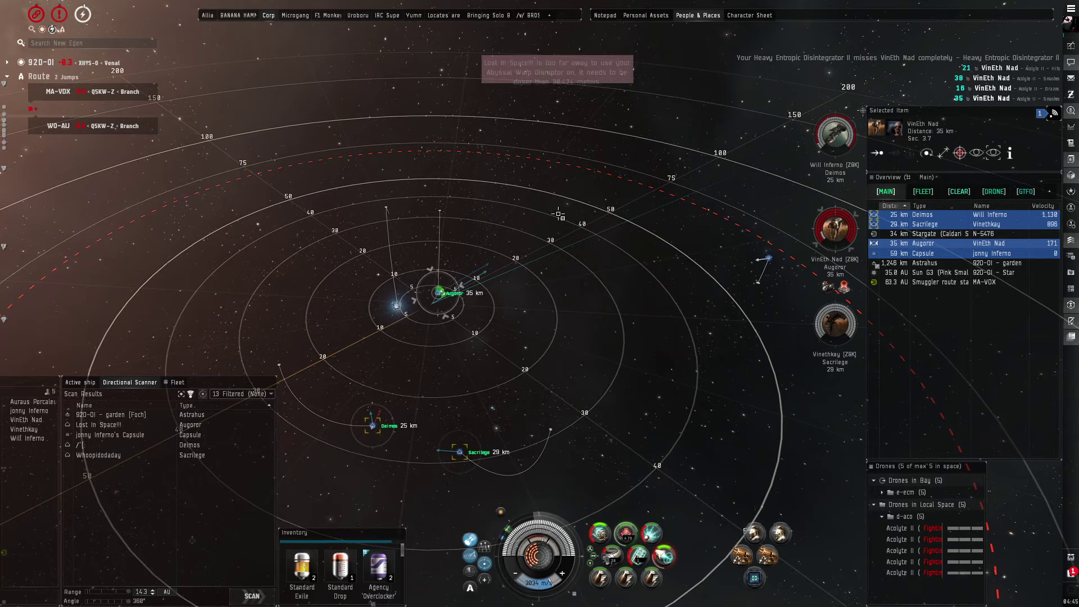
{"action": "double_click", "coordinate": [546, 221]}
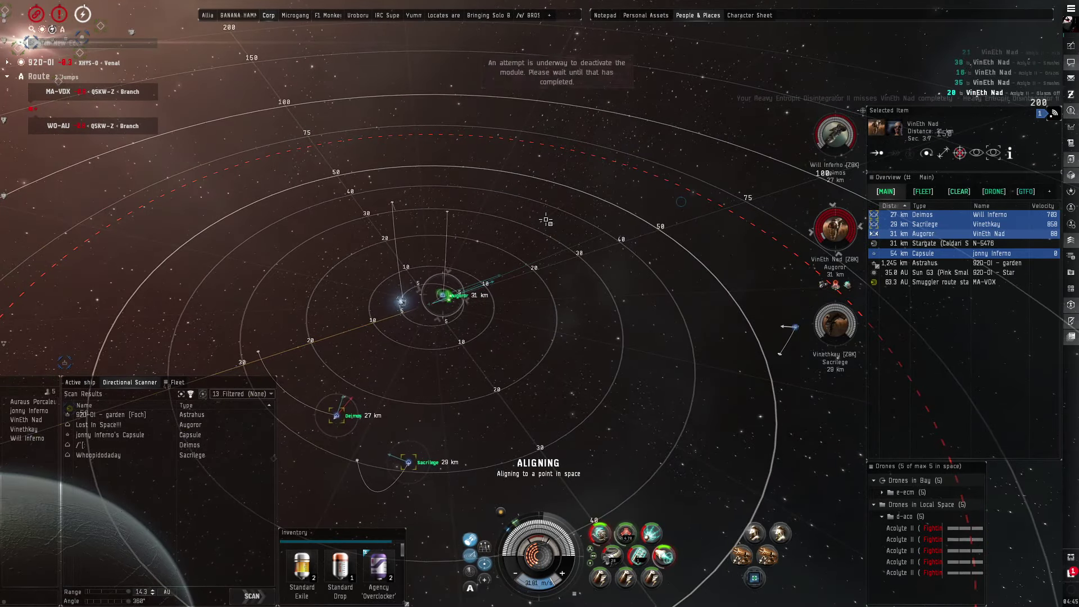
{"action": "key", "text": "F1"}
{"action": "key", "text": "ctrl+space"}
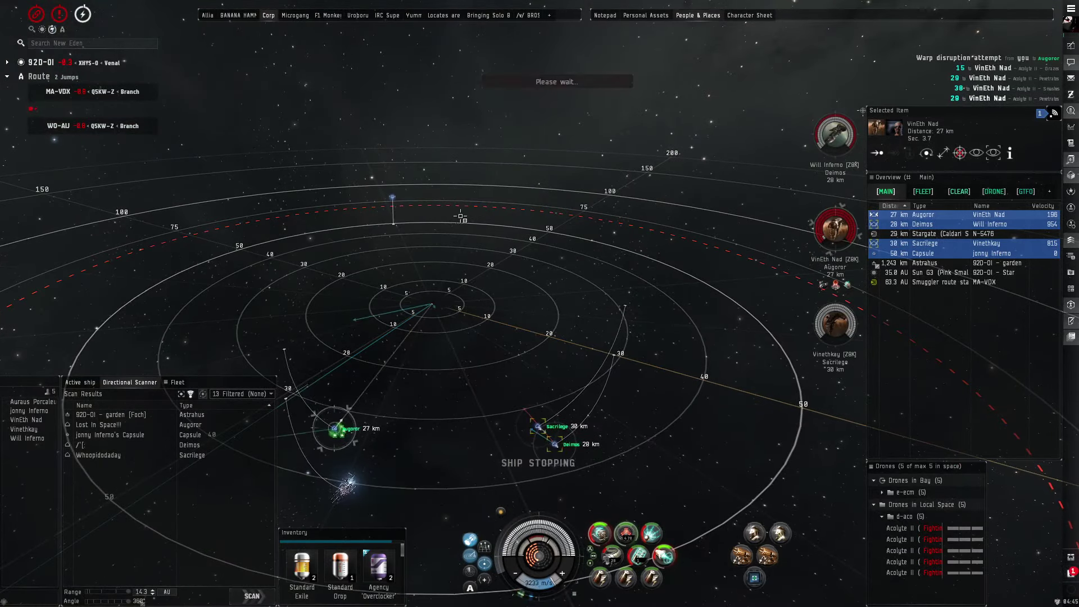
{"action": "double_click", "coordinate": [518, 180]}
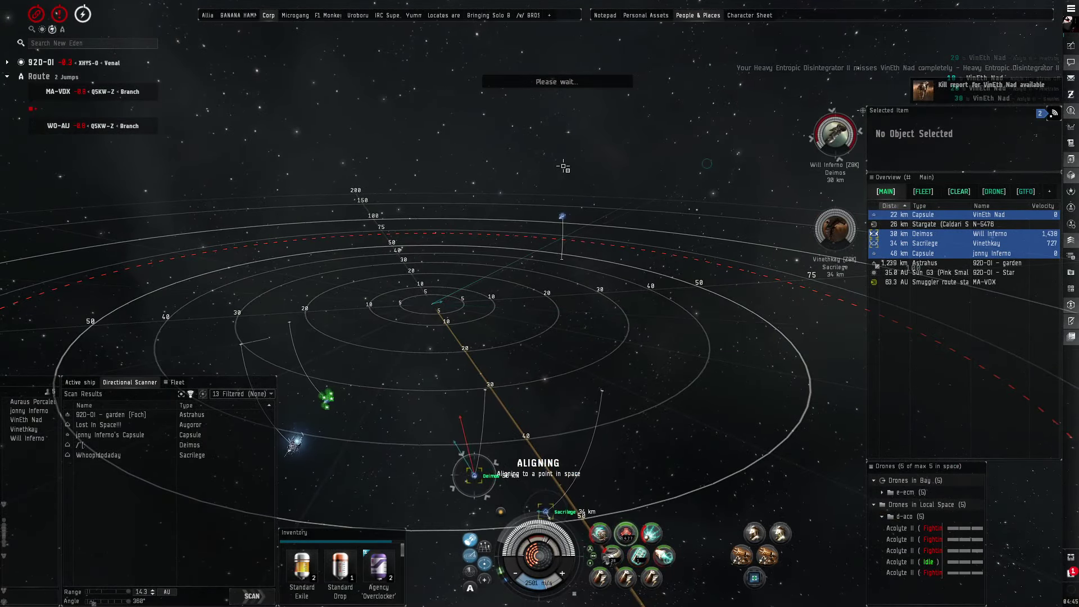
Step: Align toward points in space and stop, keeping the Deimos in view
{"action": "mouse_move", "coordinate": [564, 168]}
{"action": "left_mouse_down"}
{"action": "mouse_move", "coordinate": [499, 178]}
{"action": "mouse_move", "coordinate": [496, 189]}
{"action": "mouse_move", "coordinate": [546, 157]}
{"action": "mouse_move", "coordinate": [474, 186]}
{"action": "left_mouse_up"}
{"action": "double_click", "coordinate": [498, 178]}
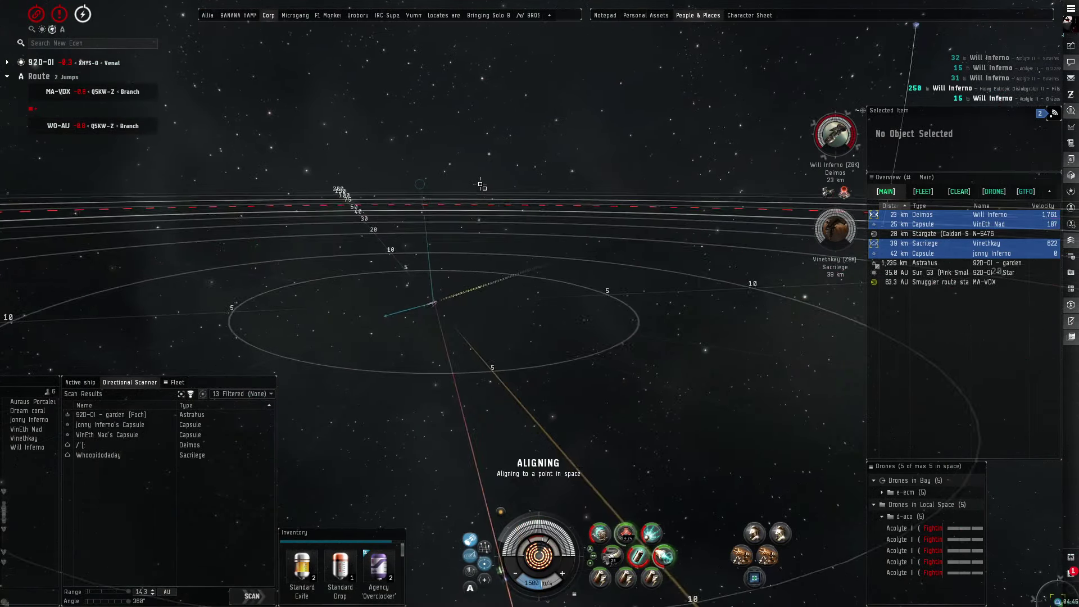
{"action": "left_click_drag", "start_coordinate": [475, 186], "coordinate": [511, 203]}
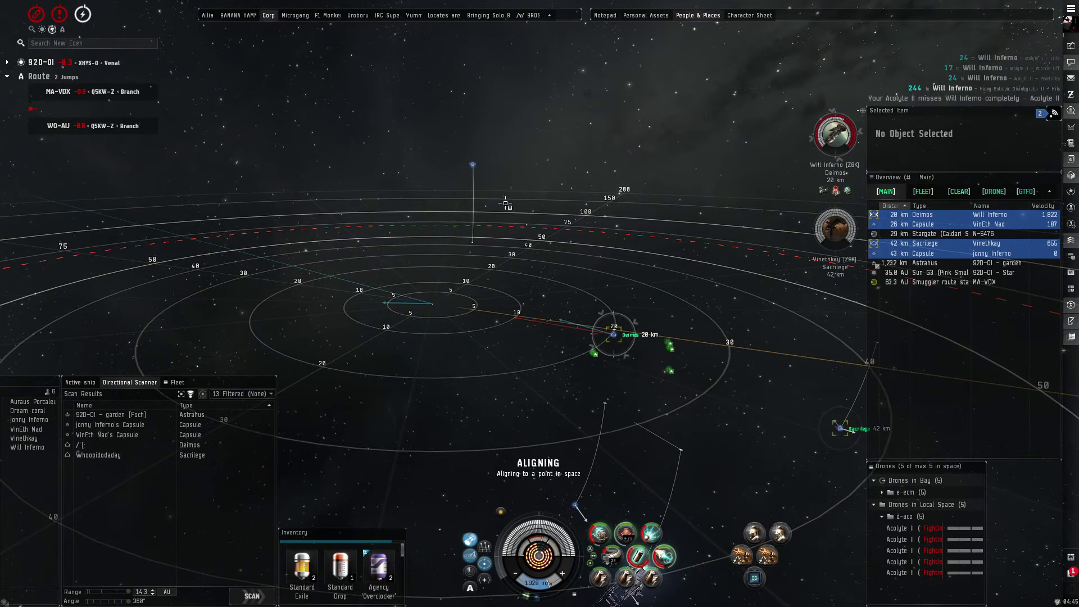
{"action": "mouse_move", "coordinate": [506, 203]}
{"action": "left_mouse_down"}
{"action": "mouse_move", "coordinate": [533, 204]}
{"action": "mouse_move", "coordinate": [446, 201]}
{"action": "mouse_move", "coordinate": [527, 400]}
{"action": "left_mouse_up"}
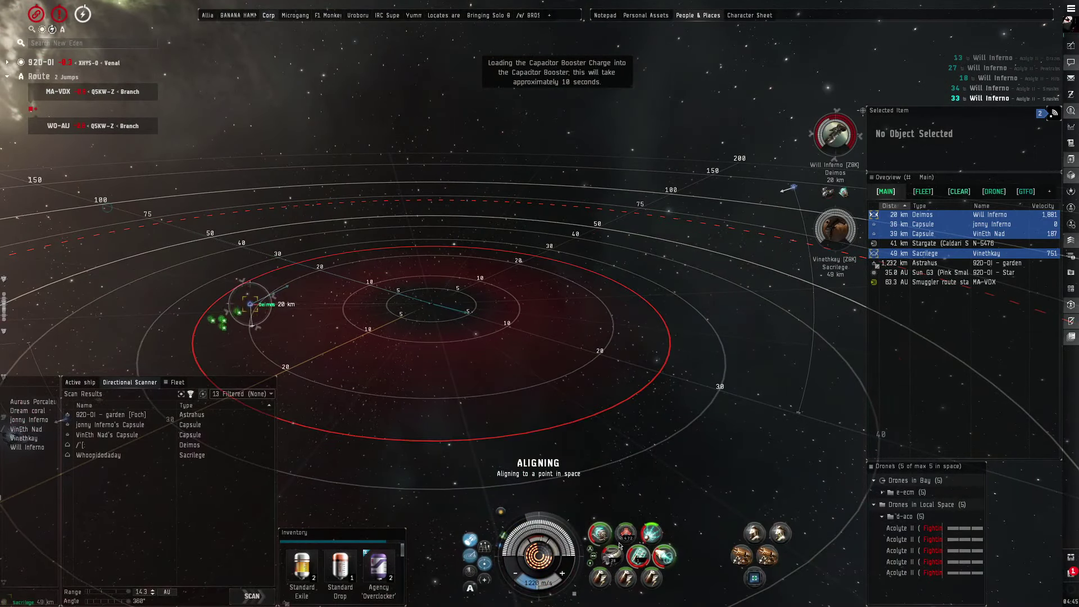
{"action": "left_click_drag", "start_coordinate": [528, 253], "coordinate": [523, 187]}
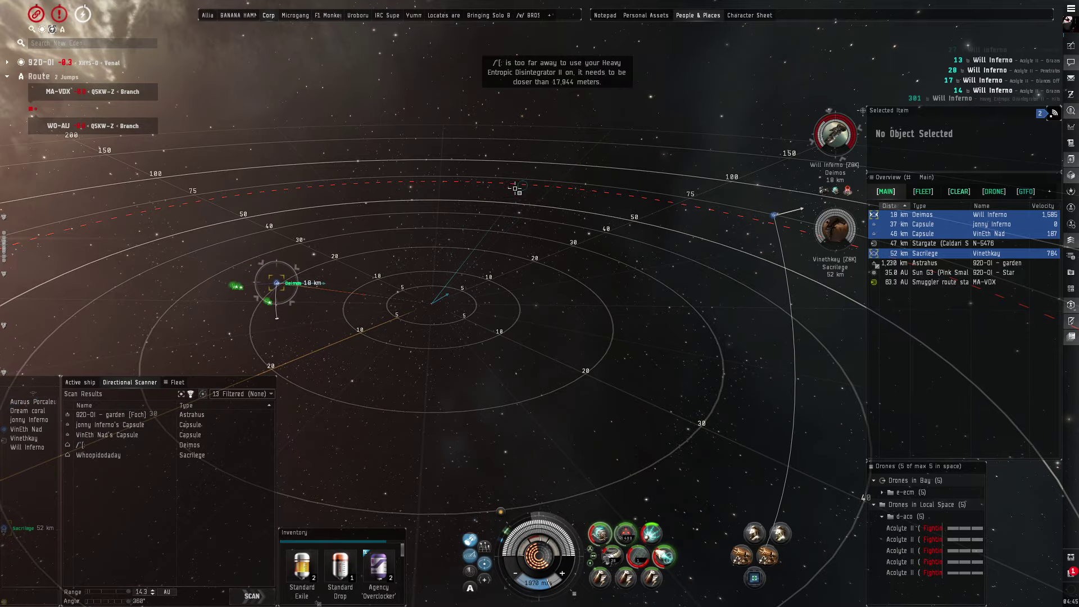
{"action": "left_click_drag", "start_coordinate": [515, 187], "coordinate": [478, 176]}
{"action": "key", "text": "ctrl+space"}
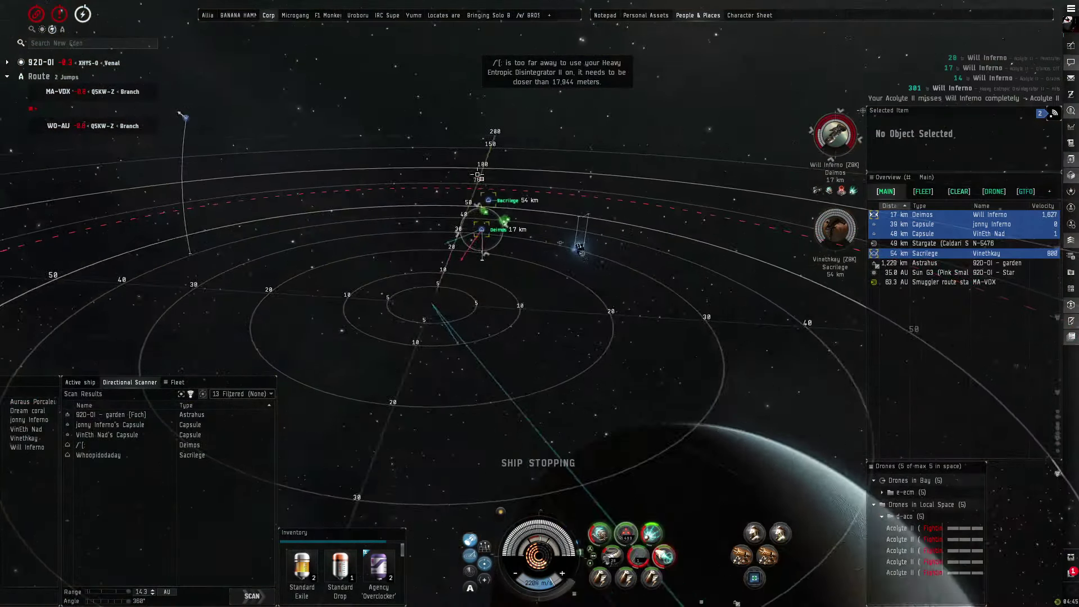
{"action": "double_click", "coordinate": [486, 172]}
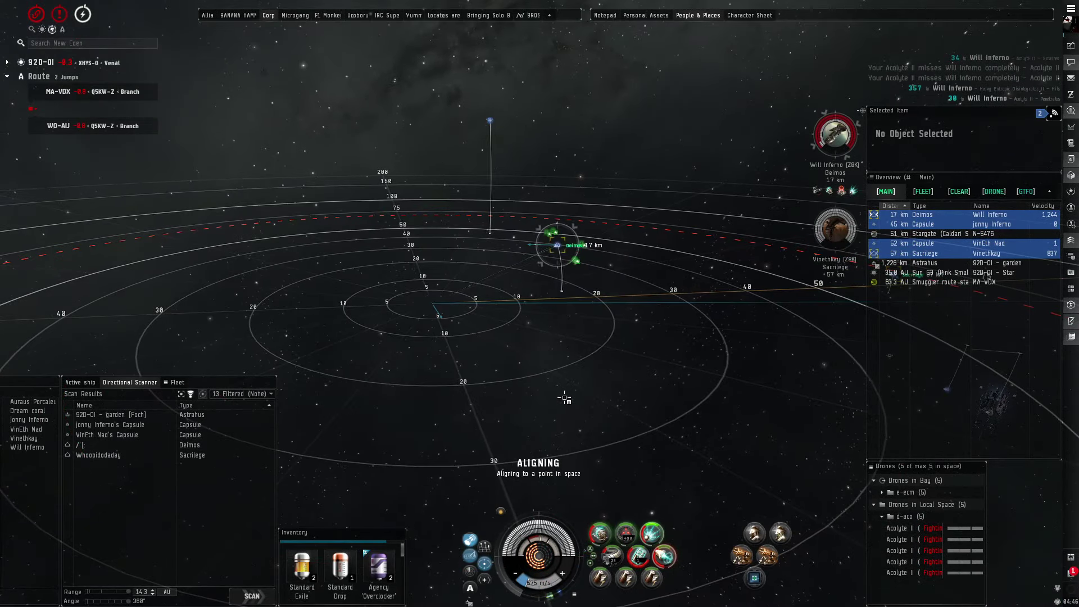
{"action": "key", "text": "ctrl+space"}
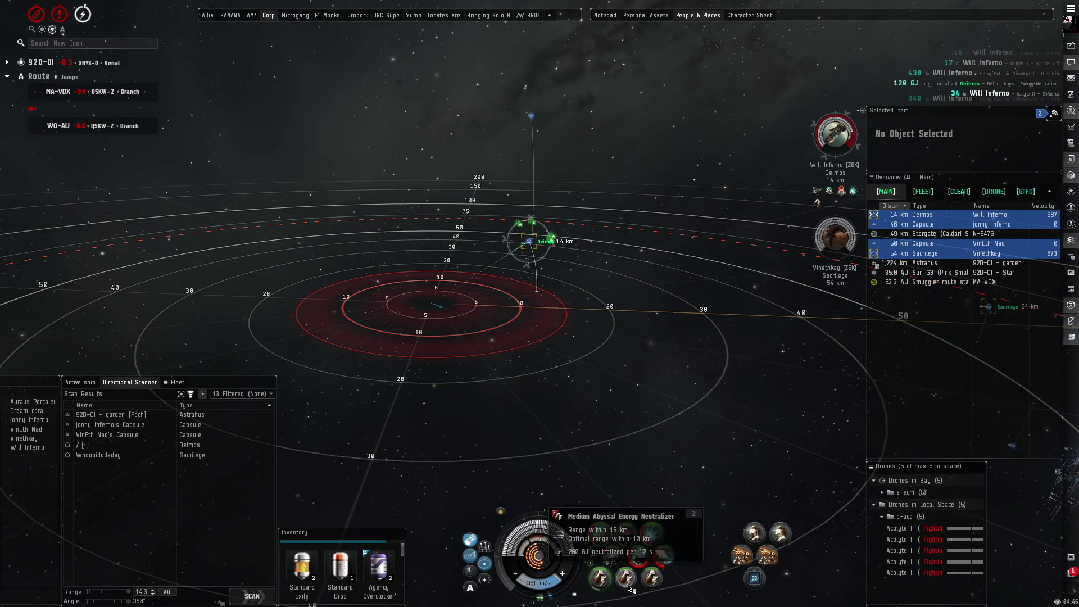
Step: Approach the Deimos, stop the ship, and select the Sacrilege
{"action": "left_click", "coordinate": [647, 574]}
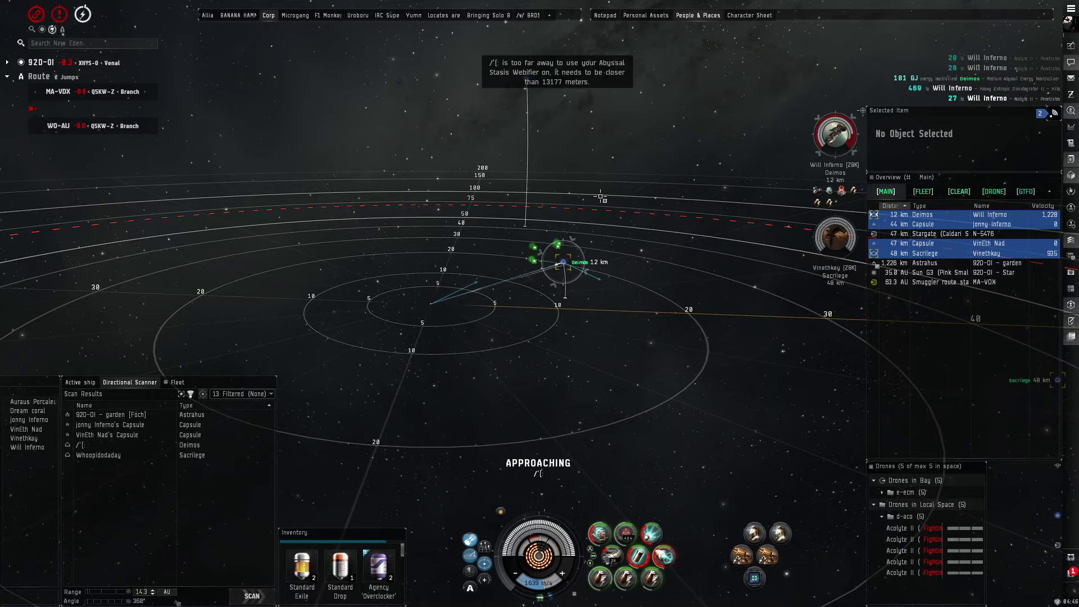
{"action": "left_click_drag", "start_coordinate": [602, 199], "coordinate": [506, 217]}
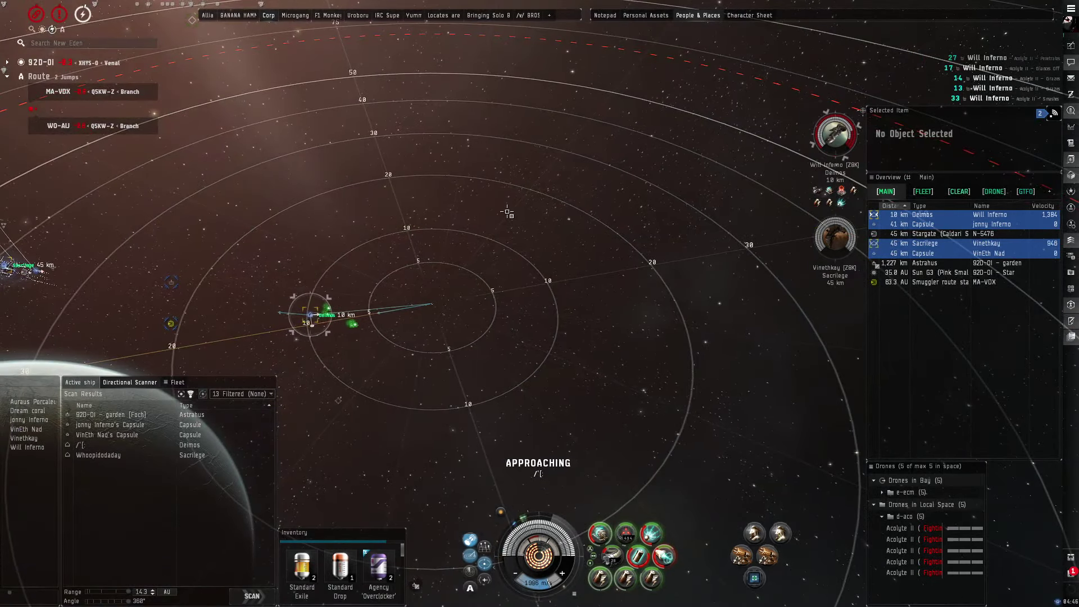
{"action": "key", "text": "ctrl+space"}
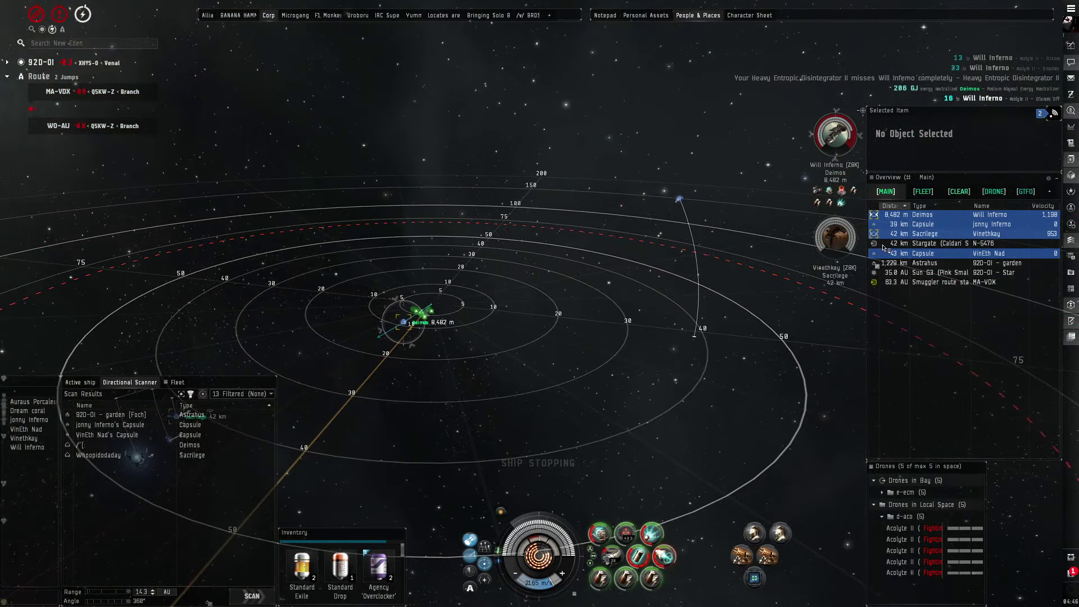
{"action": "left_click", "coordinate": [883, 233], "text": "ctrl"}
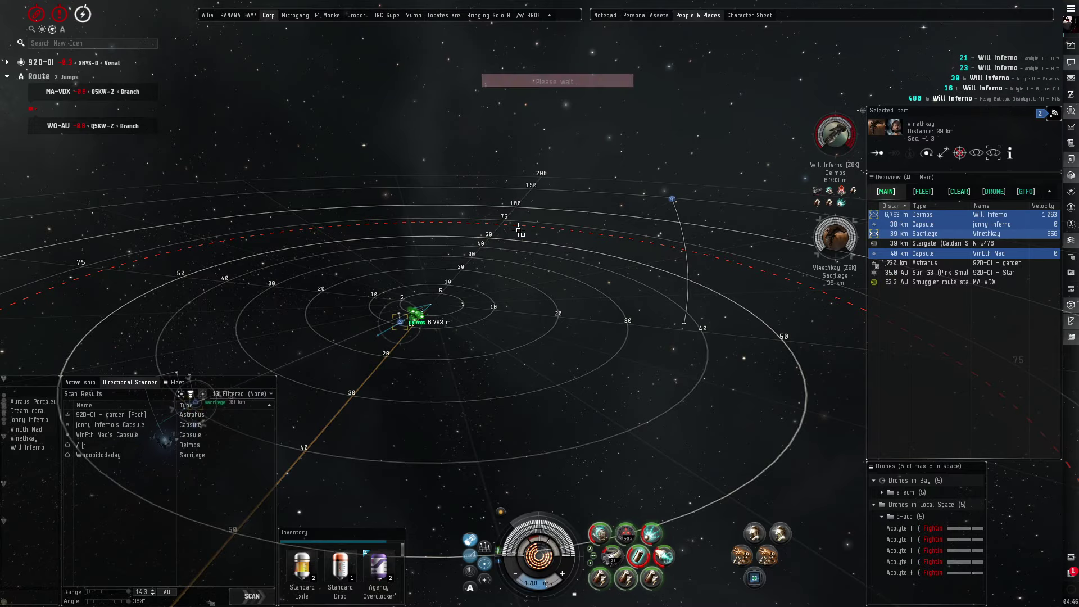
Step: Keep approaching the Deimos from its bracket menu until it is destroyed
{"action": "right_click", "coordinate": [834, 137]}
{"action": "left_click", "coordinate": [857, 145]}
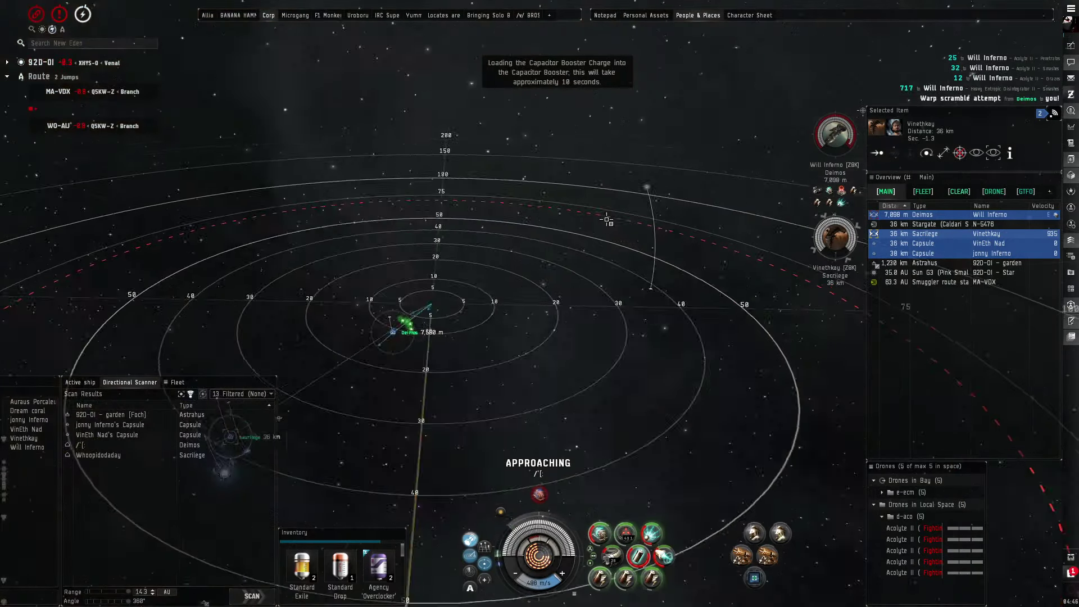
{"action": "left_click_drag", "start_coordinate": [607, 220], "coordinate": [513, 214]}
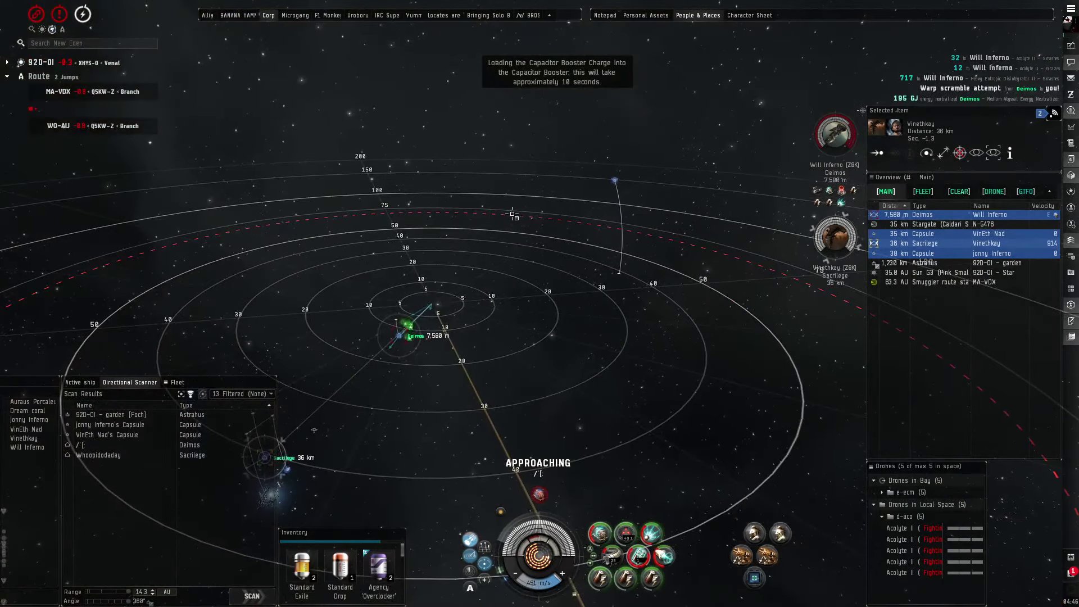
{"action": "right_click", "coordinate": [829, 149]}
{"action": "left_click", "coordinate": [851, 150]}
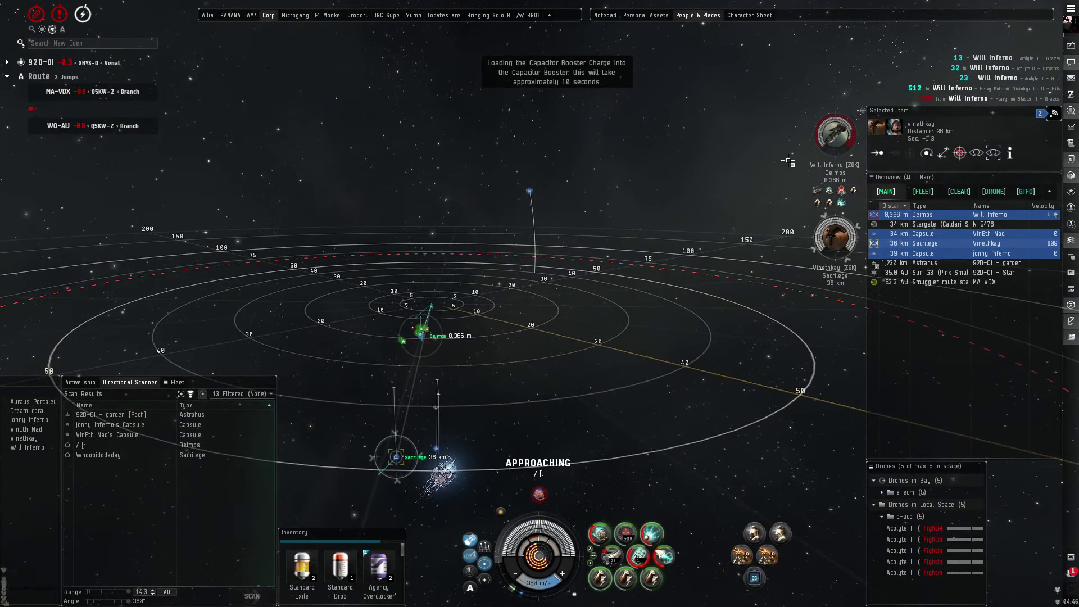
{"action": "right_click", "coordinate": [830, 141]}
{"action": "left_click", "coordinate": [847, 148]}
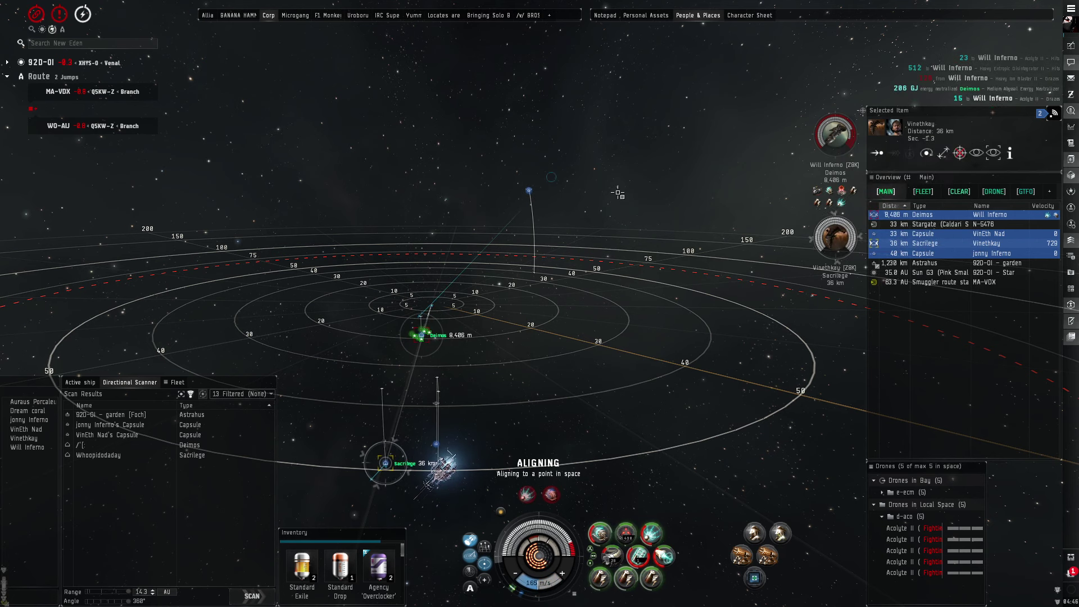
{"action": "right_click", "coordinate": [841, 149]}
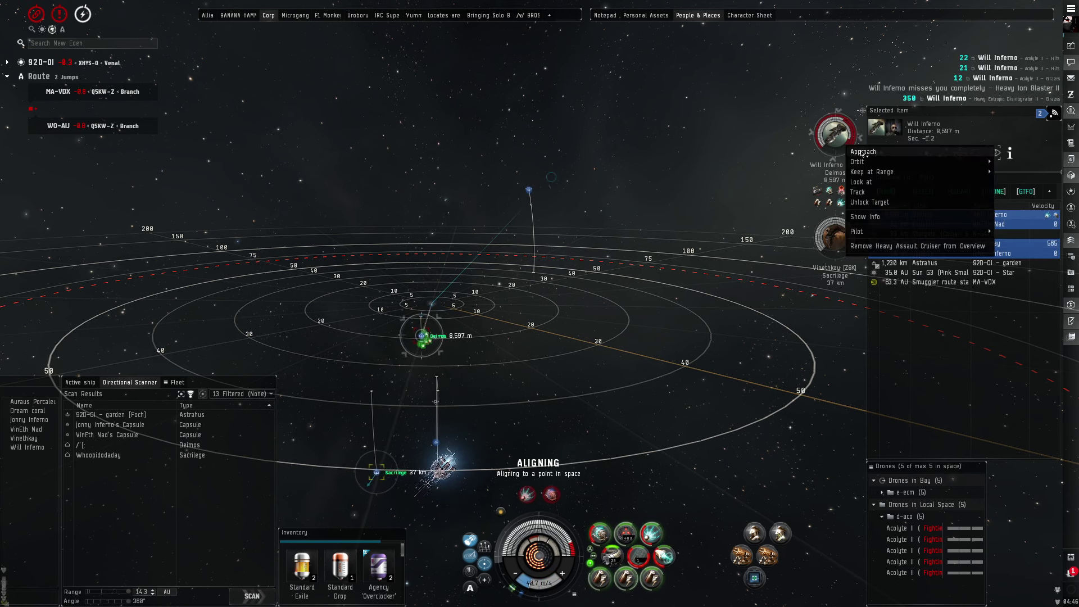
{"action": "left_click", "coordinate": [861, 161]}
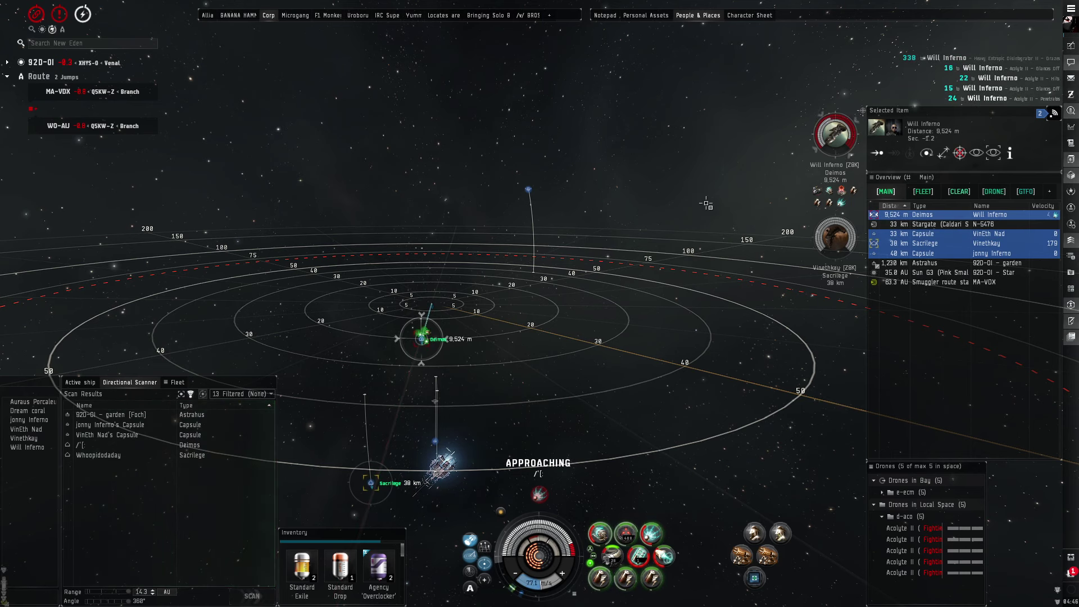
{"action": "right_click", "coordinate": [844, 131]}
{"action": "left_click", "coordinate": [852, 132]}
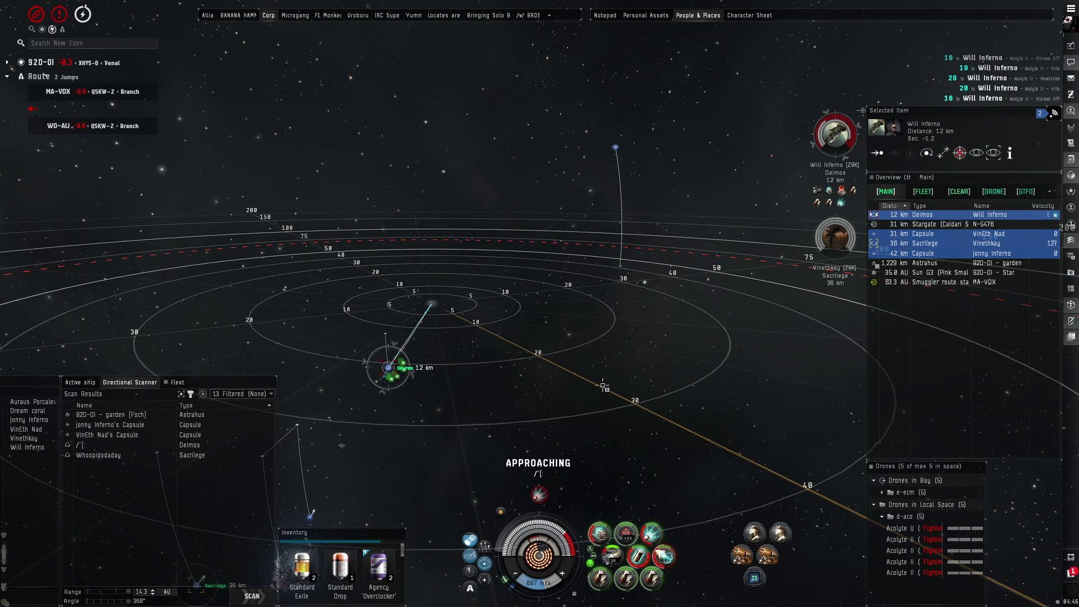
Step: Select the Sacrilege, run repeated directional scans, and dismiss the Deimos kill report
{"action": "key", "text": "v"}
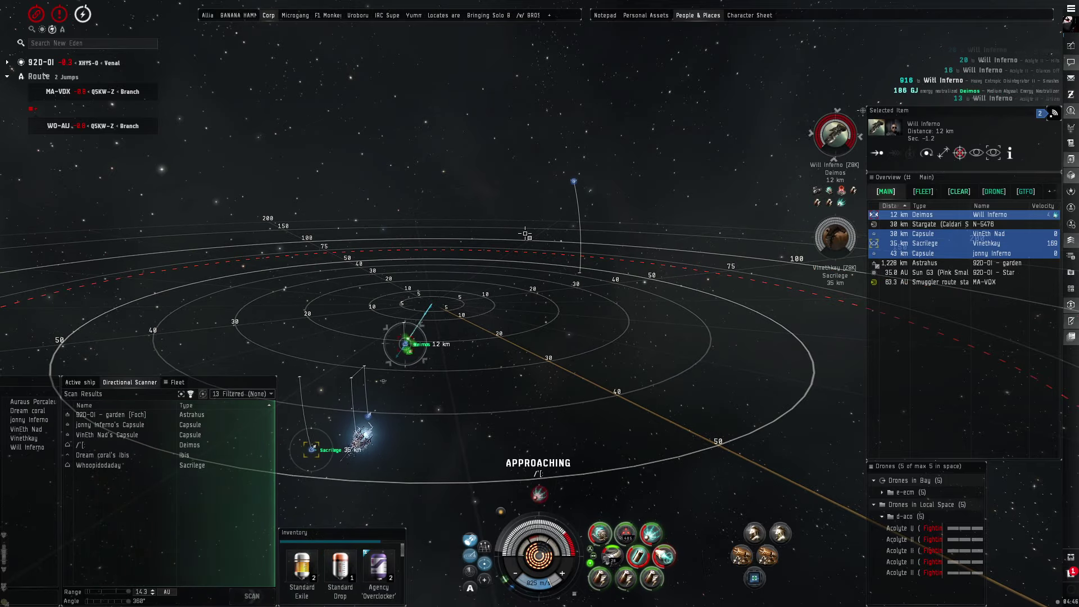
{"action": "left_click_drag", "start_coordinate": [540, 253], "coordinate": [850, 245]}
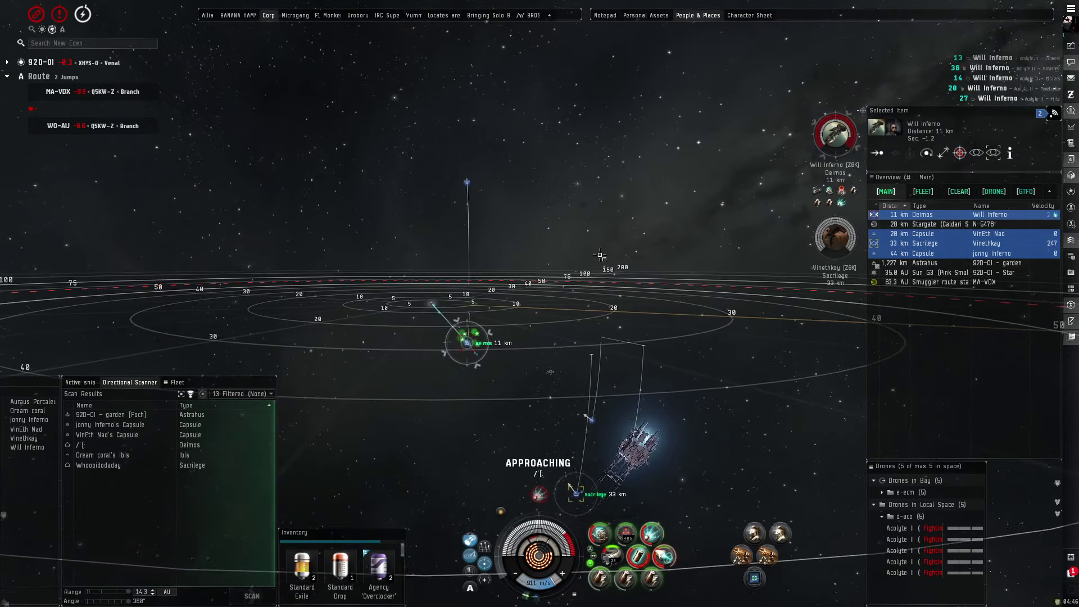
{"action": "left_click", "coordinate": [849, 244]}
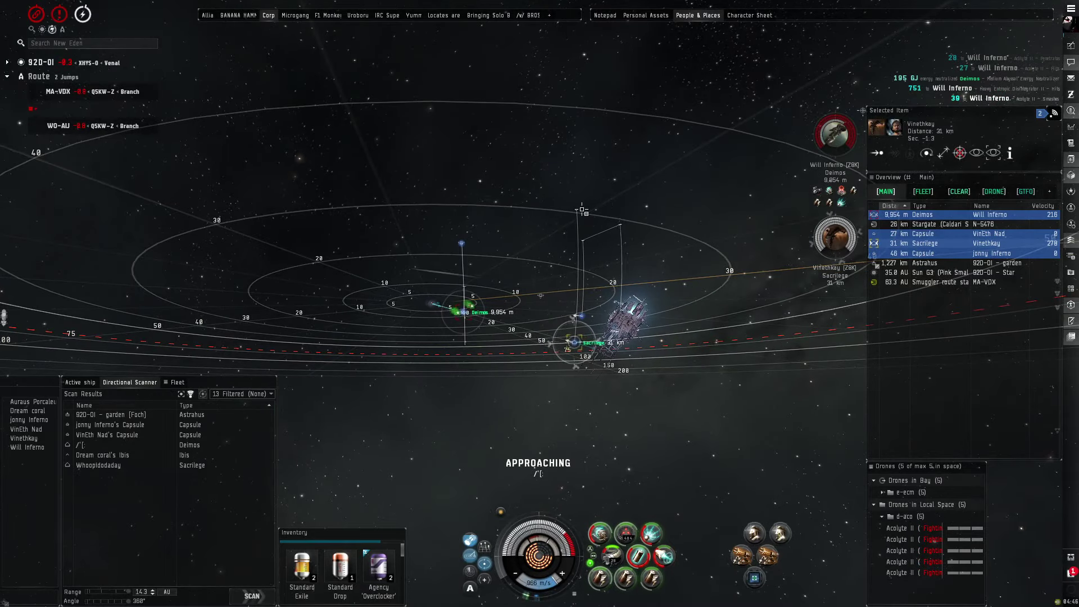
{"action": "key", "text": "v"}
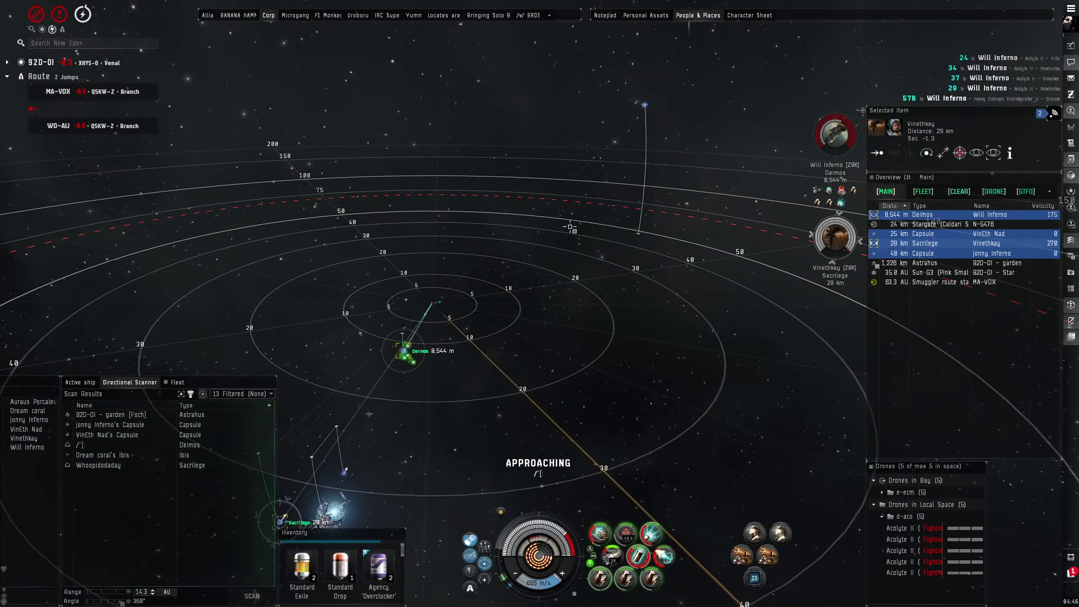
{"action": "key", "text": "v"}
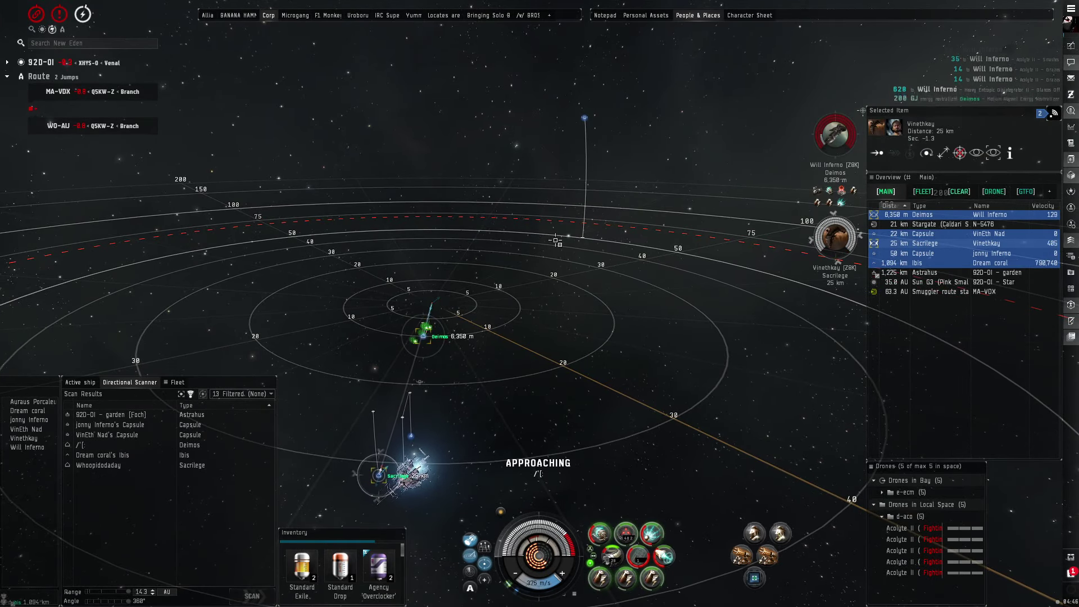
{"action": "key", "text": "v"}
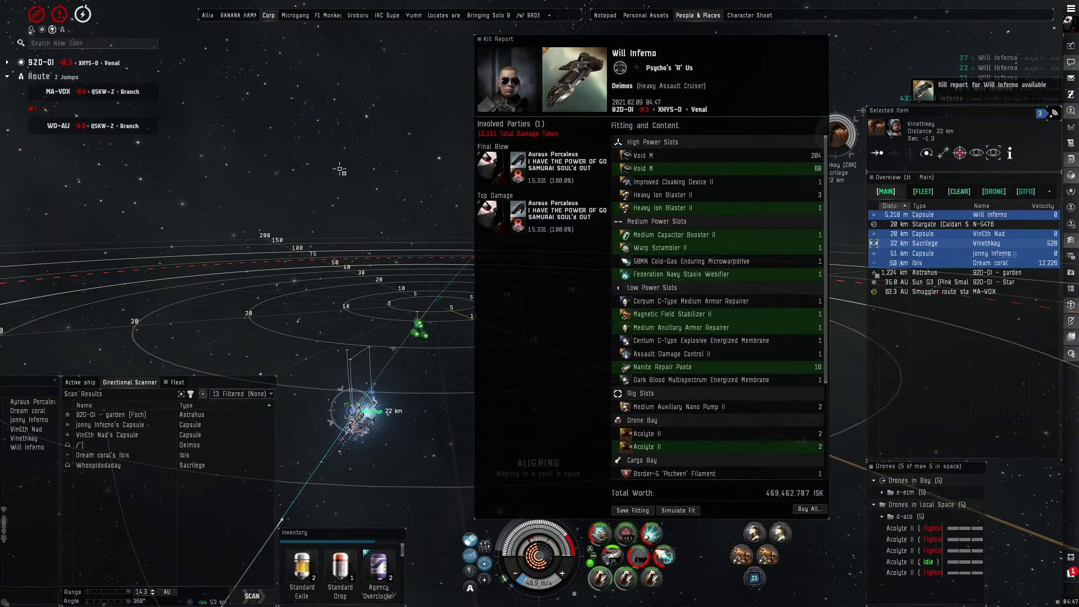
{"action": "key", "text": "v"}
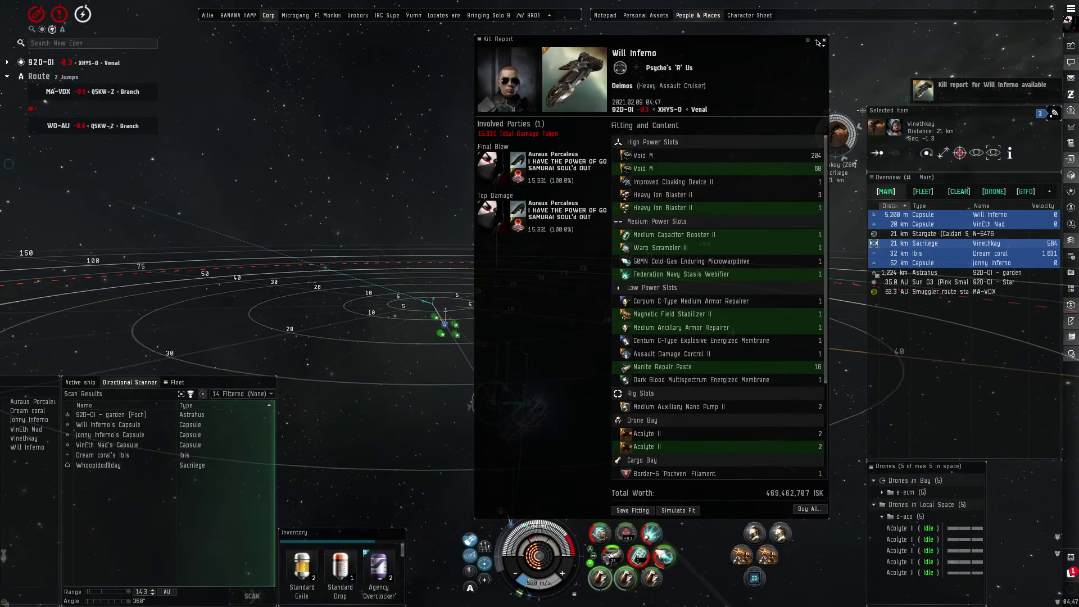
{"action": "key", "text": "ctrl+w"}
{"action": "double_click", "coordinate": [577, 166]}
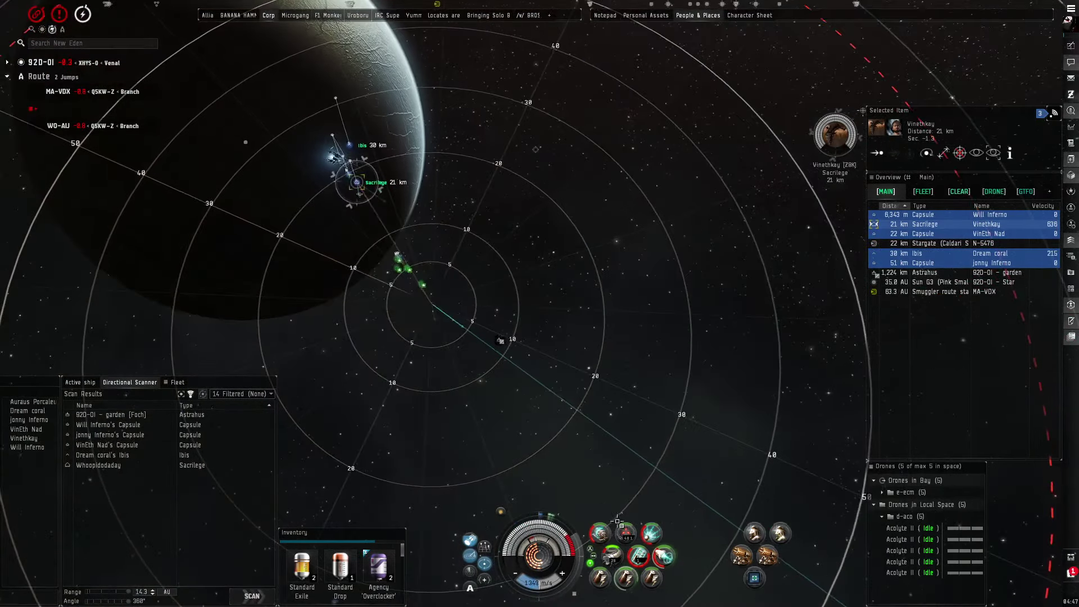
Step: Send the idle drones back into the fight and onto the Sacrilege
{"action": "right_click", "coordinate": [624, 532]}
{"action": "mouse_move", "coordinate": [591, 379]}
{"action": "left_mouse_down"}
{"action": "mouse_move", "coordinate": [591, 335]}
{"action": "mouse_move", "coordinate": [437, 184]}
{"action": "left_mouse_up"}
{"action": "key", "text": "f"}
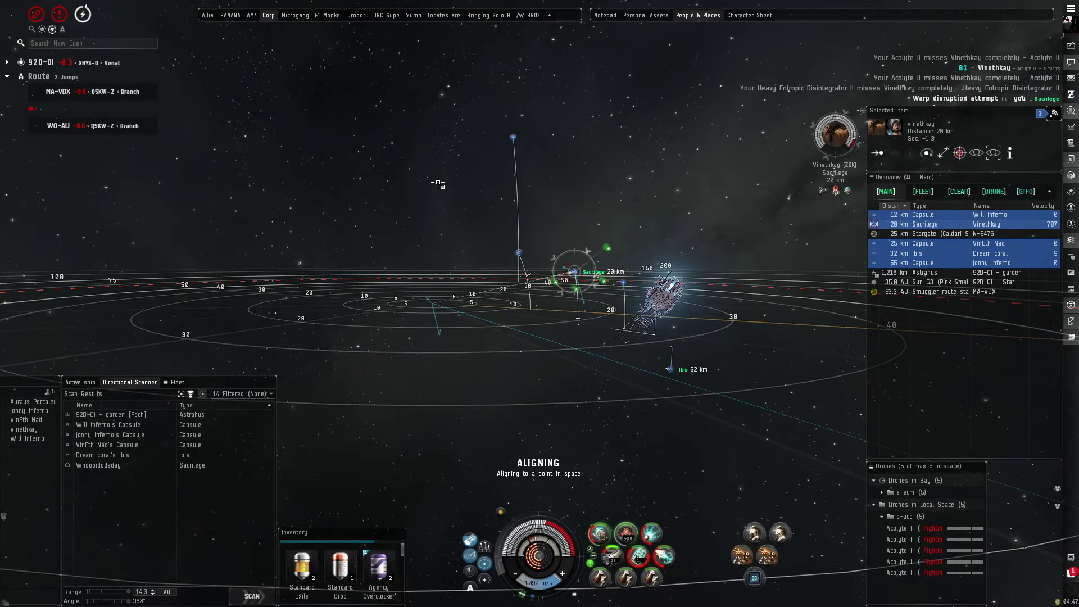
{"action": "left_click_drag", "start_coordinate": [438, 184], "coordinate": [511, 304]}
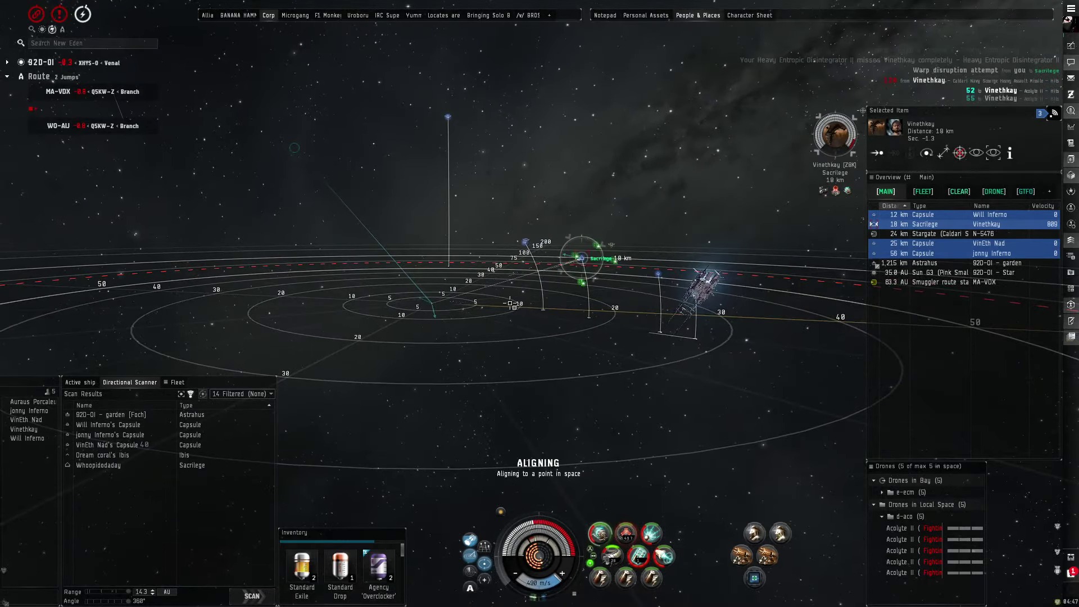
{"action": "right_click", "coordinate": [624, 438]}
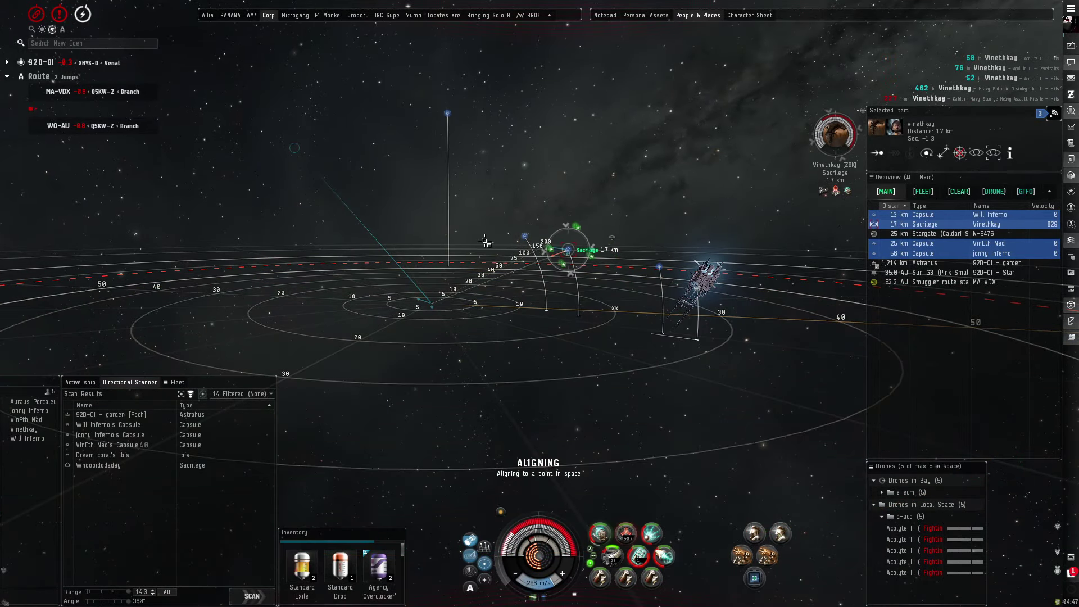
{"action": "mouse_move", "coordinate": [624, 439]}
{"action": "left_mouse_down"}
{"action": "mouse_move", "coordinate": [456, 209]}
{"action": "mouse_move", "coordinate": [451, 233]}
{"action": "left_mouse_up"}
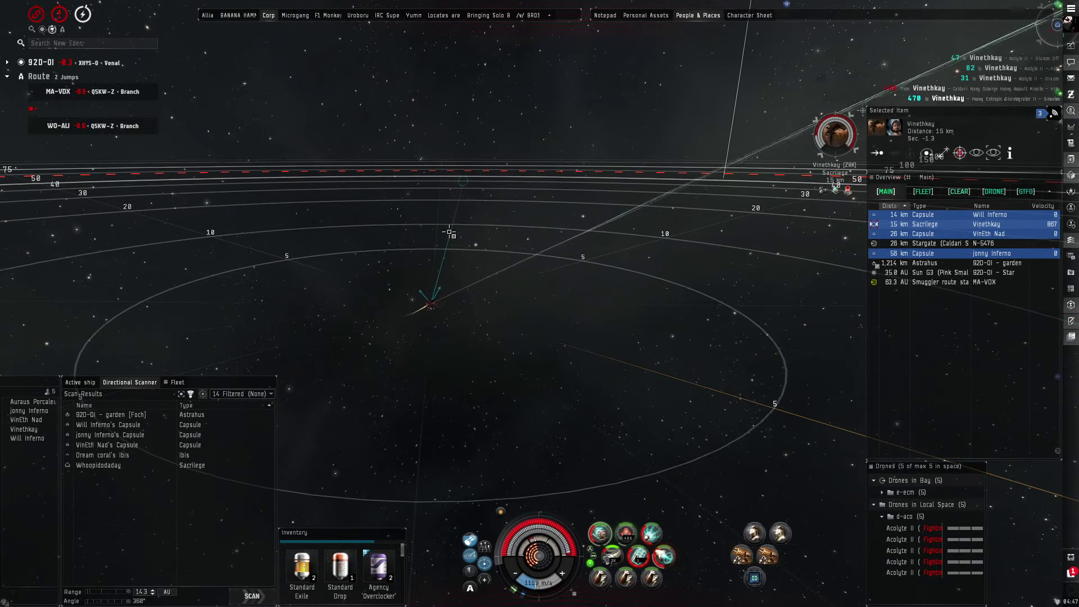
{"action": "left_click_drag", "start_coordinate": [524, 236], "coordinate": [501, 220]}
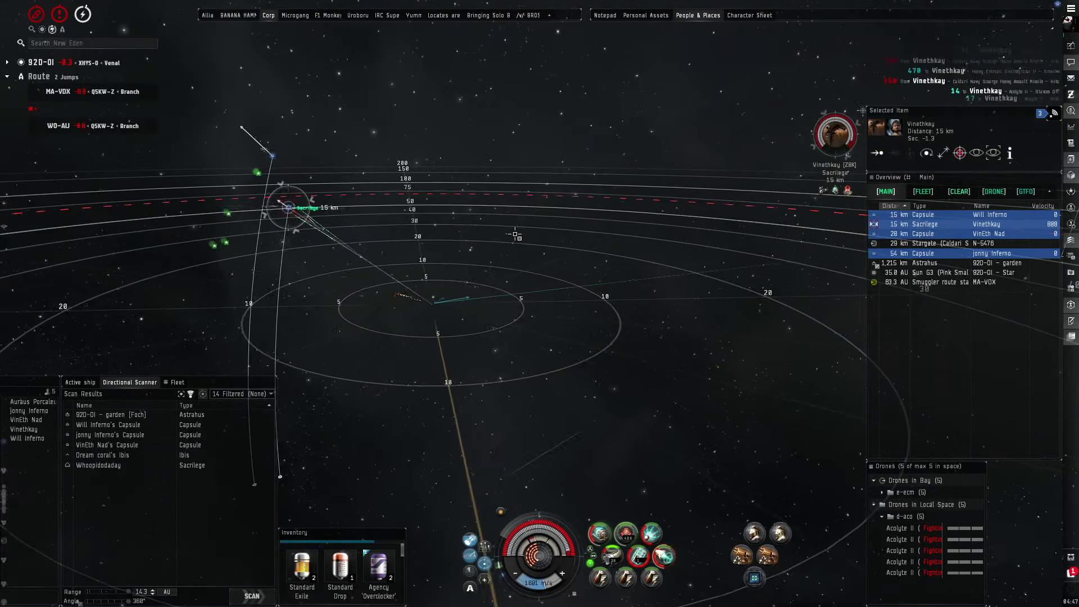
{"action": "key", "text": "f"}
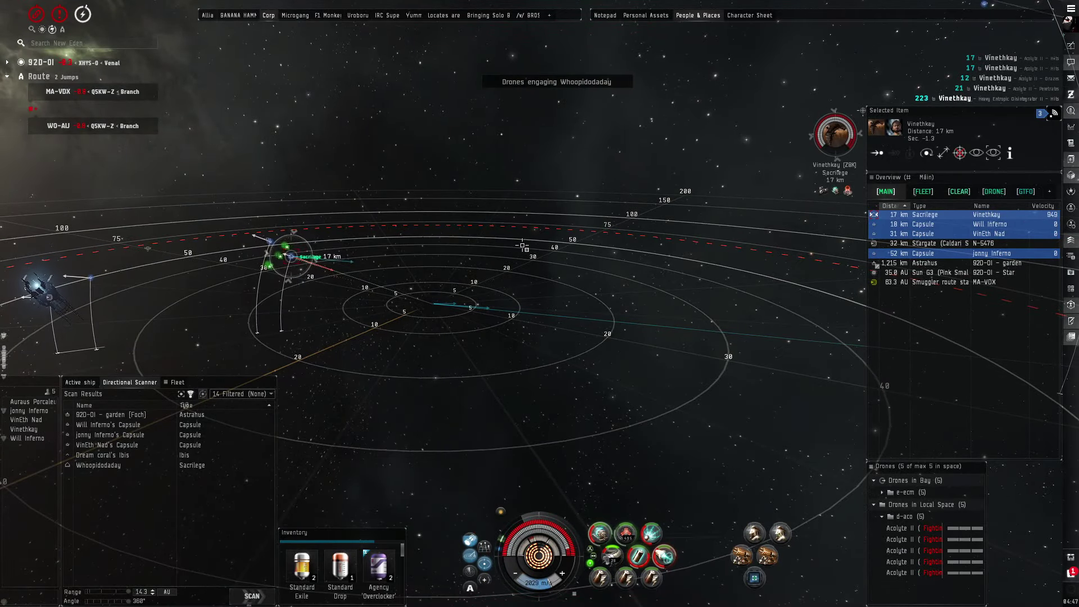
Step: Load a Standard Exile charge into the capacitor booster, then align to a point in space
{"action": "right_click", "coordinate": [664, 526]}
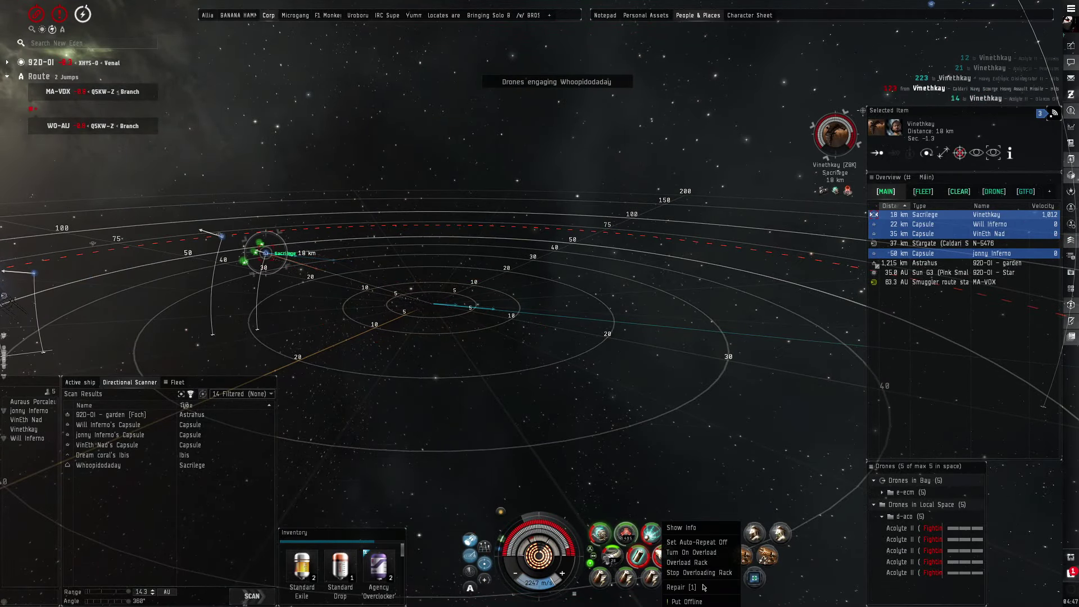
{"action": "left_click", "coordinate": [703, 587]}
{"action": "left_click_drag", "start_coordinate": [591, 270], "coordinate": [549, 243]}
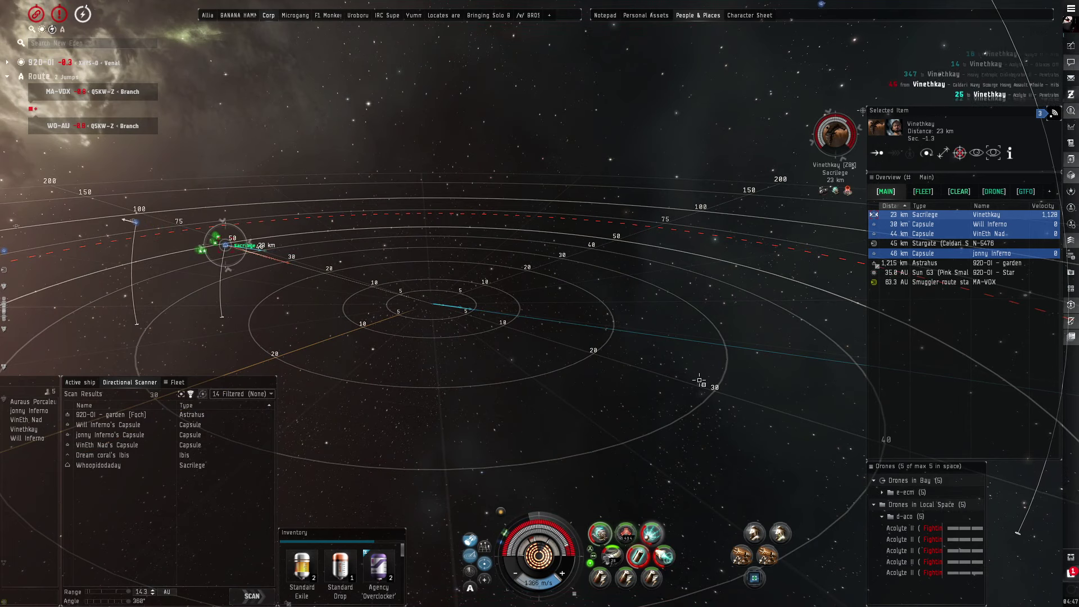
{"action": "right_click", "coordinate": [302, 563]}
{"action": "left_click", "coordinate": [338, 472]}
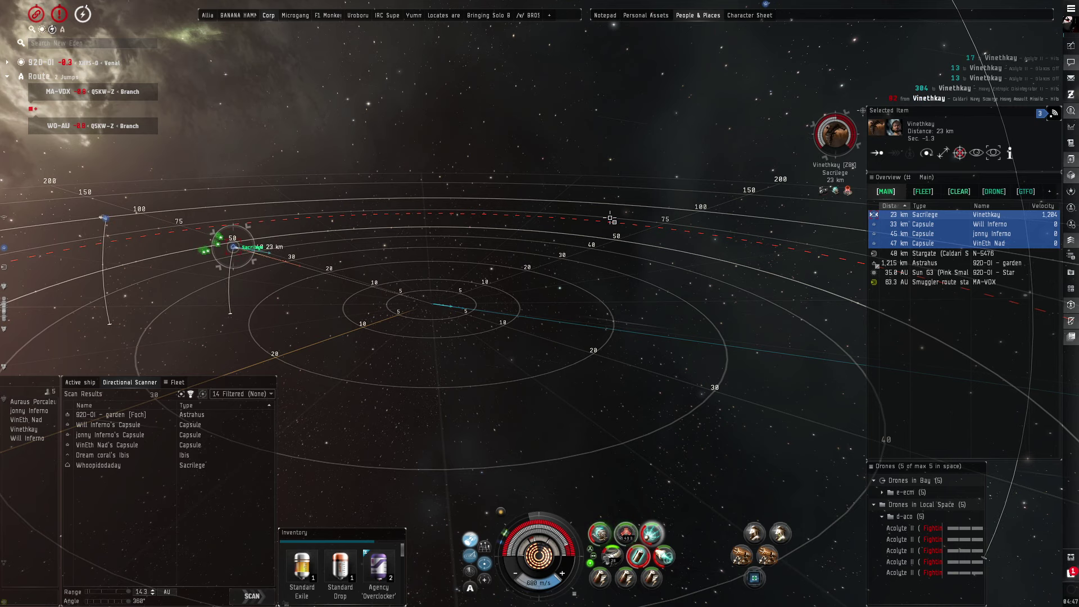
{"action": "mouse_move", "coordinate": [611, 220]}
{"action": "left_mouse_down"}
{"action": "mouse_move", "coordinate": [635, 202]}
{"action": "mouse_move", "coordinate": [617, 214]}
{"action": "left_mouse_up"}
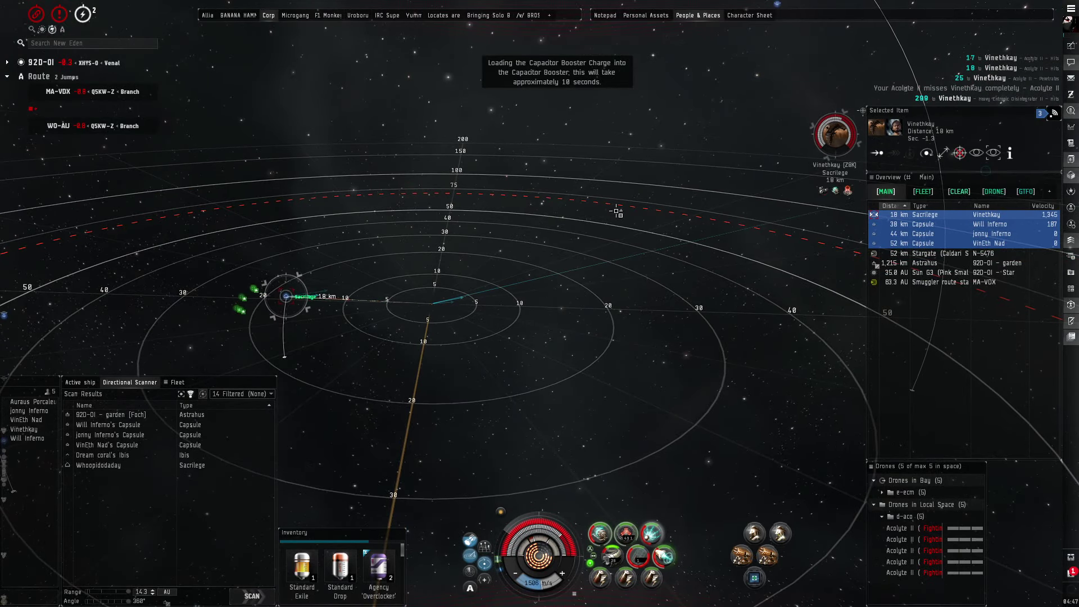
{"action": "mouse_move", "coordinate": [618, 214]}
{"action": "left_mouse_down"}
{"action": "mouse_move", "coordinate": [541, 207]}
{"action": "mouse_move", "coordinate": [521, 232]}
{"action": "mouse_move", "coordinate": [573, 197]}
{"action": "mouse_move", "coordinate": [548, 196]}
{"action": "left_mouse_up"}
{"action": "double_click", "coordinate": [521, 232]}
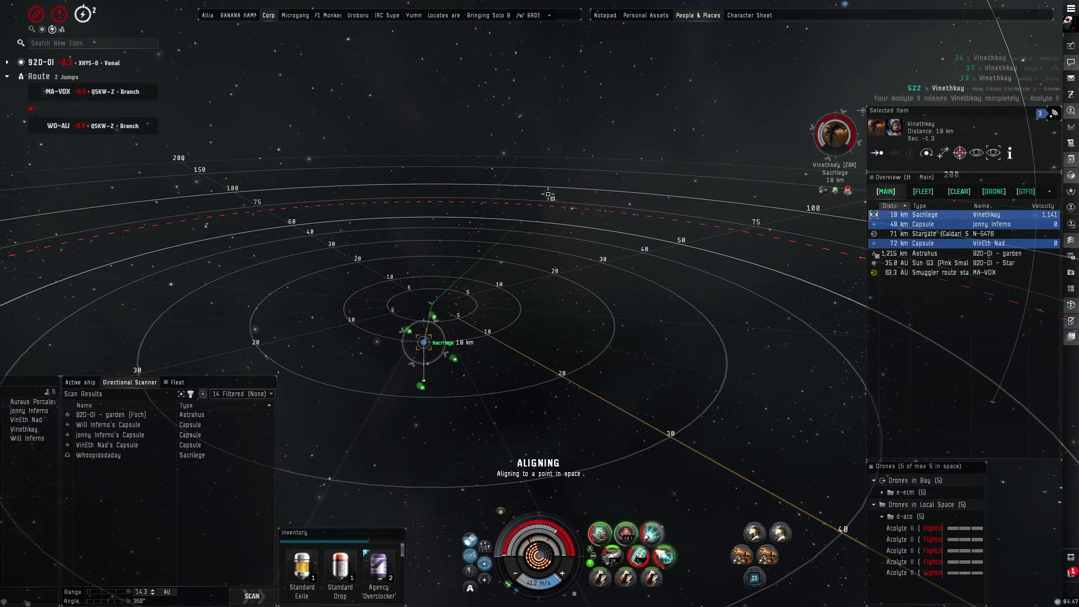
Step: Approach the Sacrilege and apply the Alt+F1 warp disruptor to it twice
{"action": "mouse_move", "coordinate": [549, 194]}
{"action": "left_mouse_down"}
{"action": "mouse_move", "coordinate": [571, 193]}
{"action": "mouse_move", "coordinate": [477, 197]}
{"action": "left_mouse_up"}
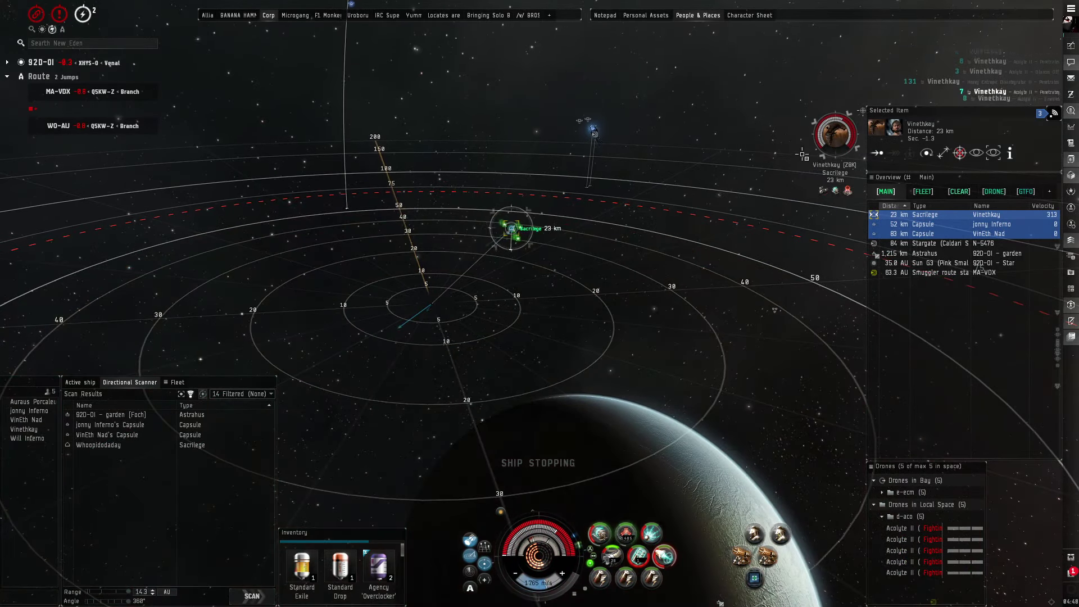
{"action": "right_click", "coordinate": [839, 137]}
{"action": "left_click", "coordinate": [869, 156]}
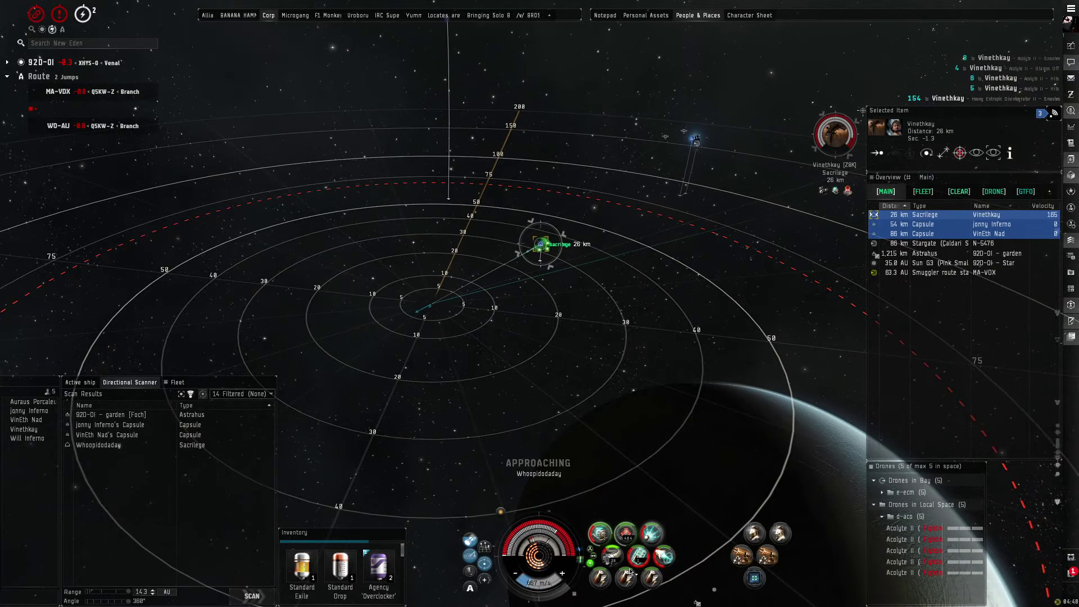
{"action": "right_click", "coordinate": [638, 565]}
{"action": "key", "text": "alt+F1"}
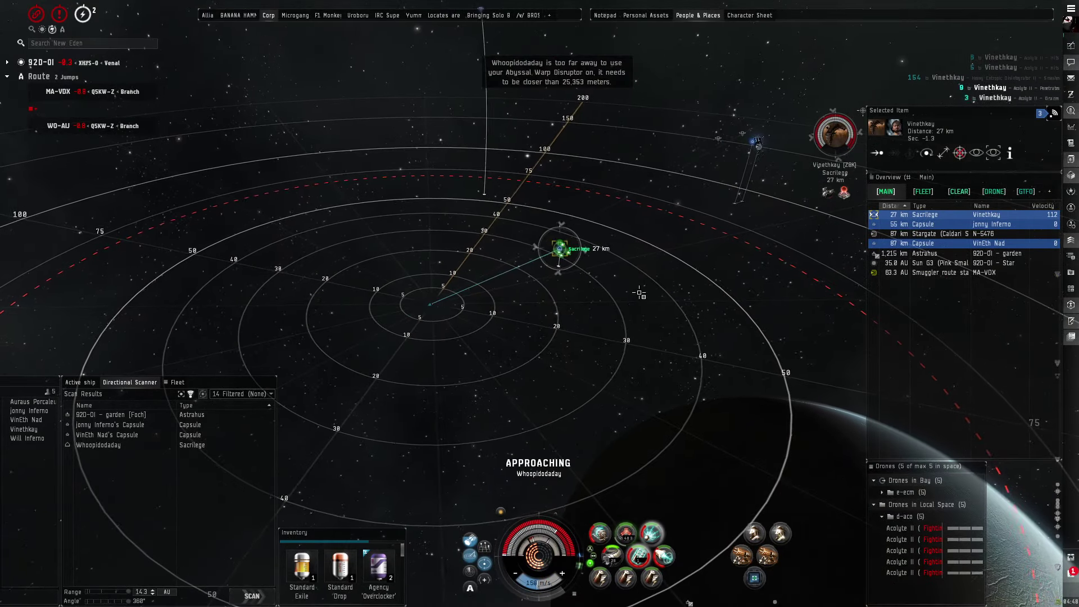
{"action": "left_click_drag", "start_coordinate": [673, 427], "coordinate": [666, 256]}
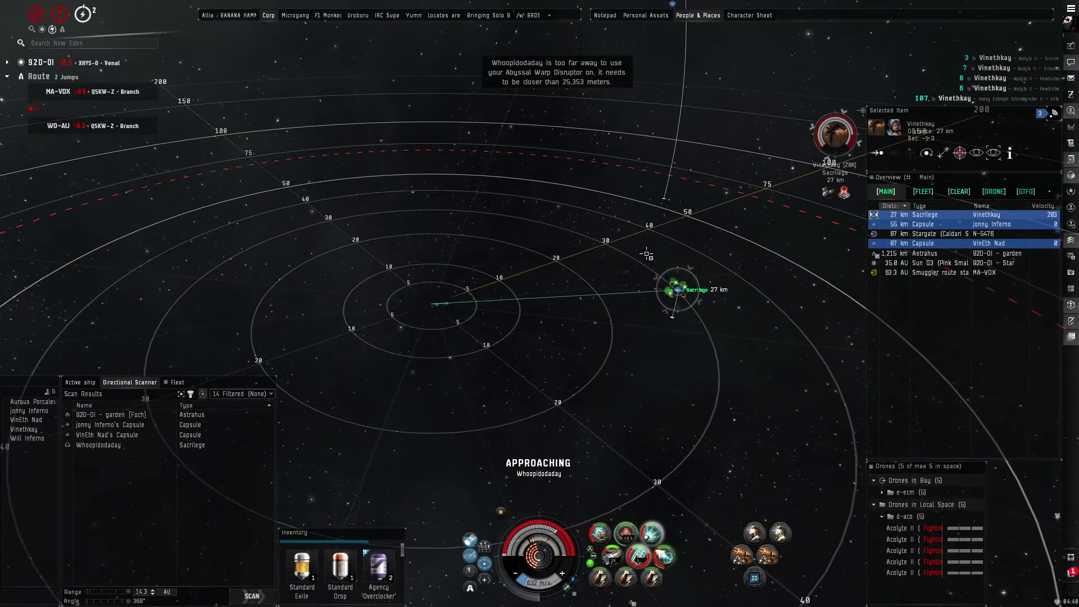
{"action": "key", "text": "alt+F1"}
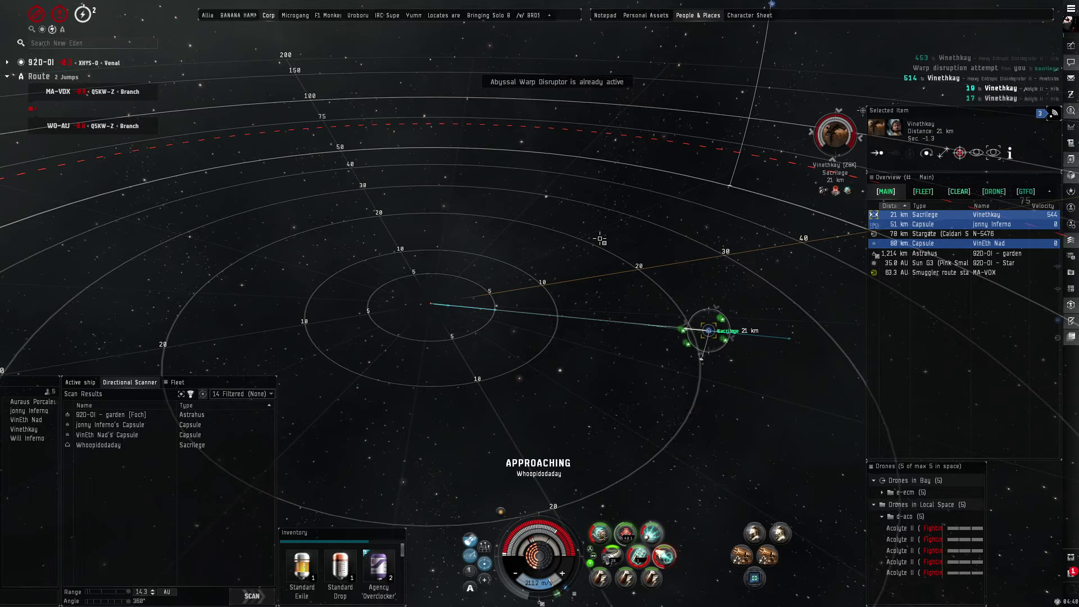
Step: Stop the ship and try to web the Sacrilege with F3
{"action": "key", "text": "ctrl+space"}
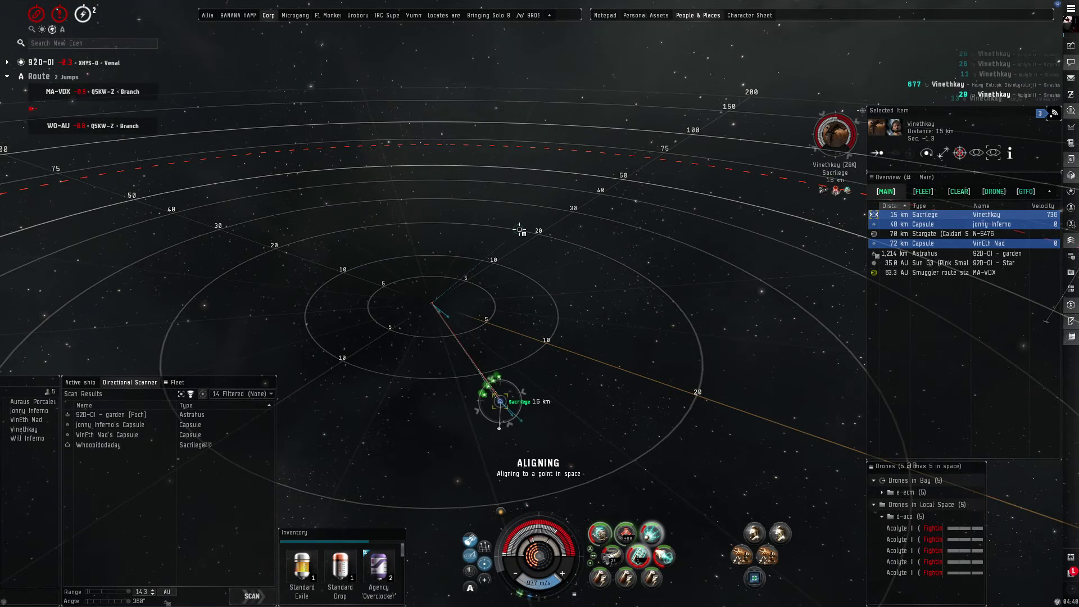
{"action": "left_click_drag", "start_coordinate": [521, 230], "coordinate": [697, 499]}
{"action": "key", "text": "F3"}
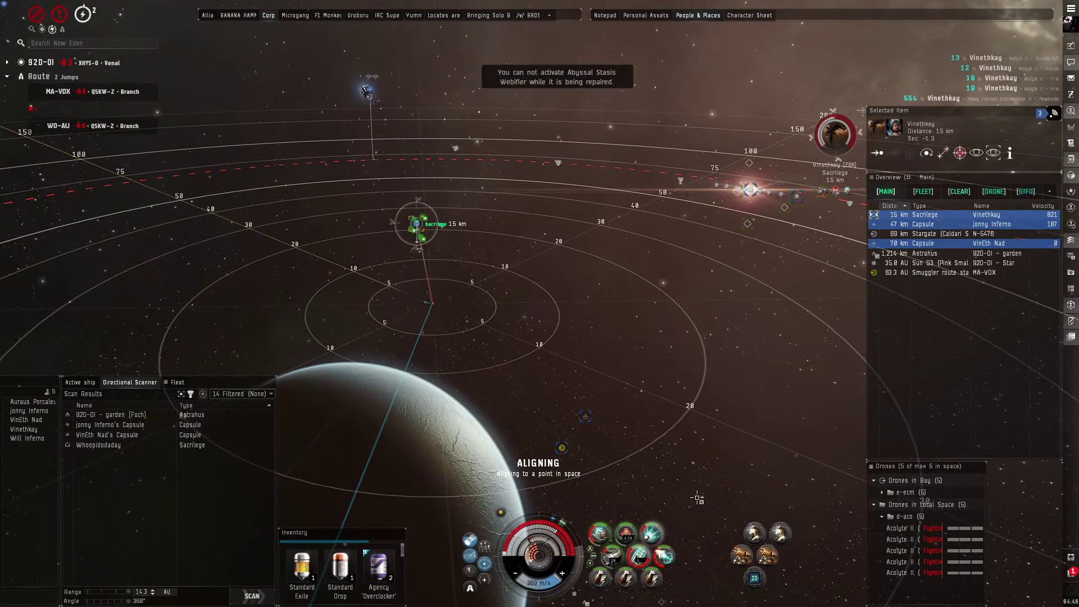
{"action": "scroll", "coordinate": [558, 210], "scroll_direction": "up", "scroll_amount": 3}
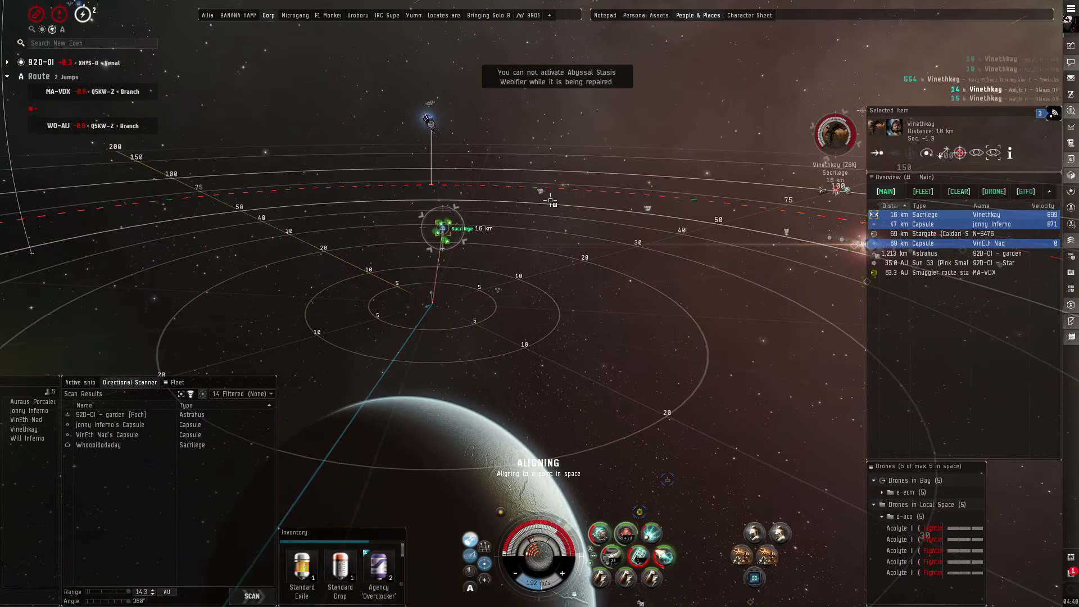
{"action": "scroll", "coordinate": [552, 207], "scroll_direction": "up", "scroll_amount": 3}
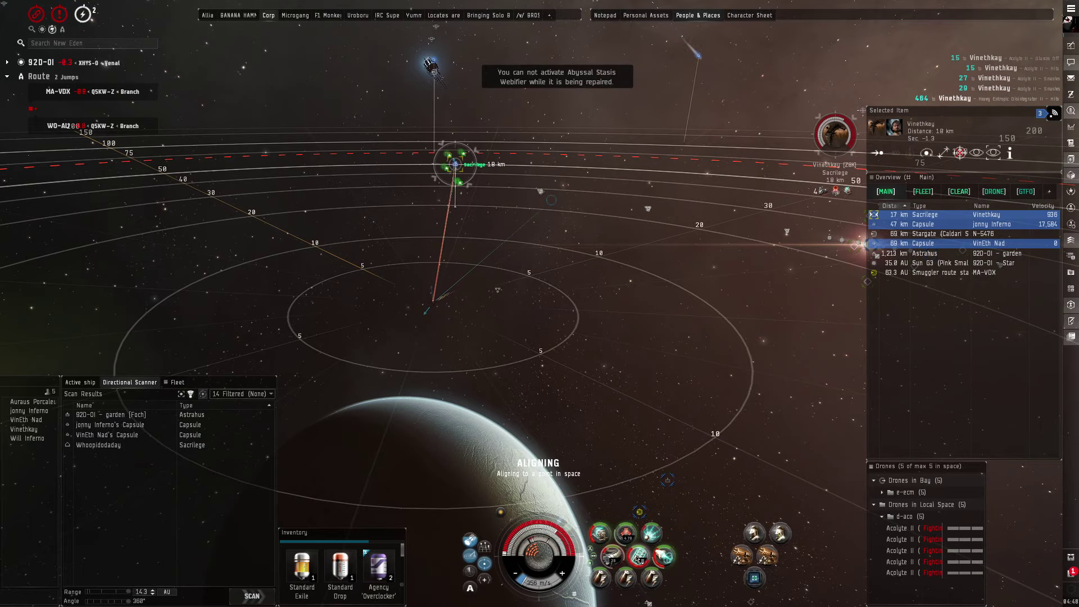
{"action": "mouse_move", "coordinate": [638, 498]}
{"action": "left_mouse_down"}
{"action": "mouse_move", "coordinate": [637, 419]}
{"action": "mouse_move", "coordinate": [869, 187]}
{"action": "left_mouse_up"}
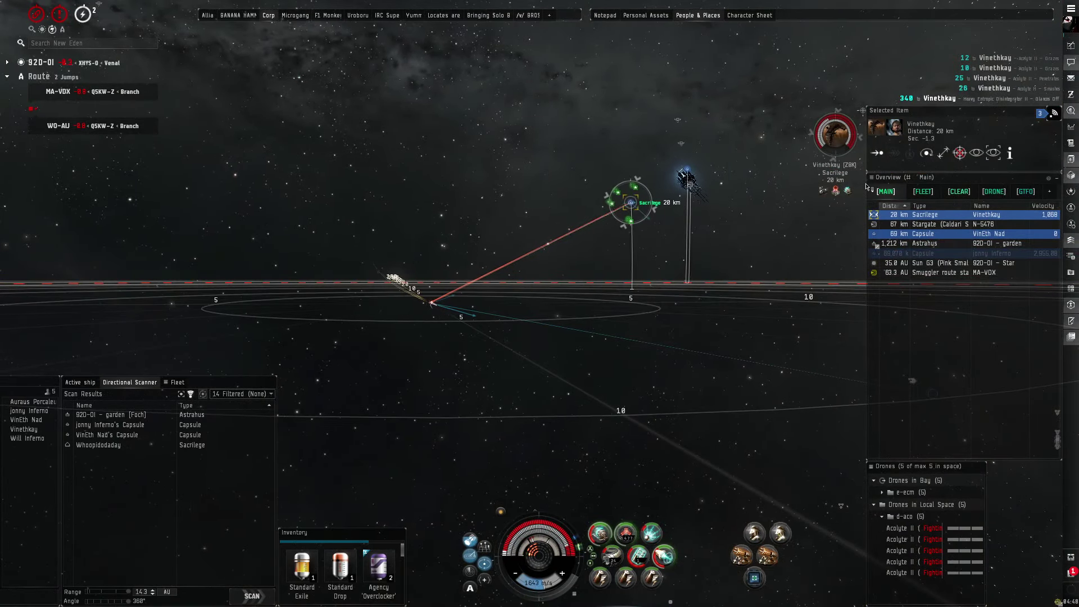
Step: Approach the Sacrilege, hit it with the Alt+F1 web, and refresh d-scan
{"action": "right_click", "coordinate": [835, 135]}
{"action": "left_click", "coordinate": [852, 149]}
{"action": "left_click_drag", "start_coordinate": [852, 149], "coordinate": [736, 268]}
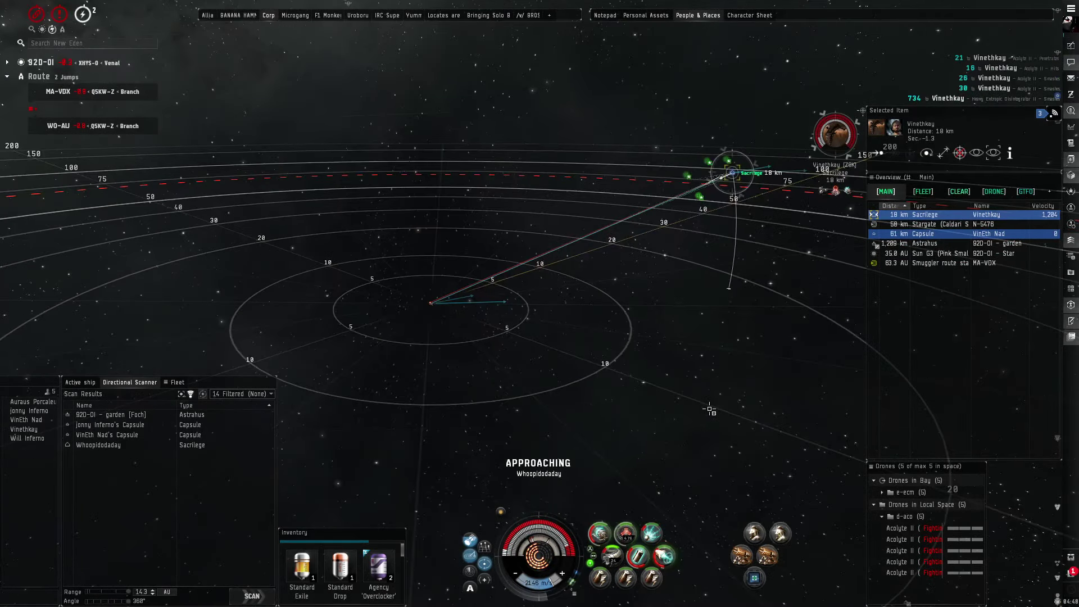
{"action": "key", "text": "alt+F1"}
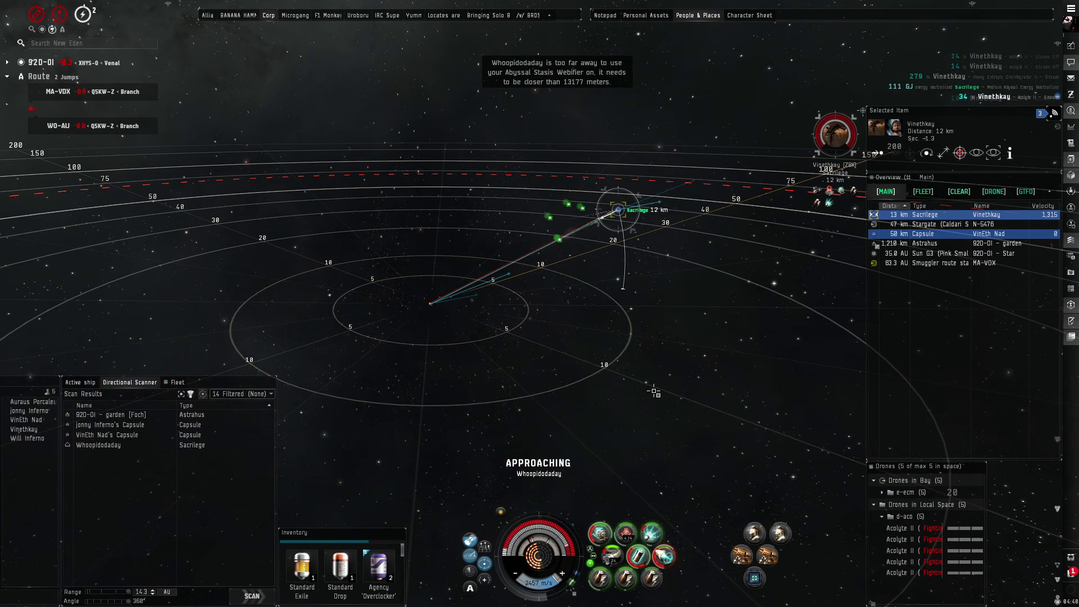
{"action": "key", "text": "v"}
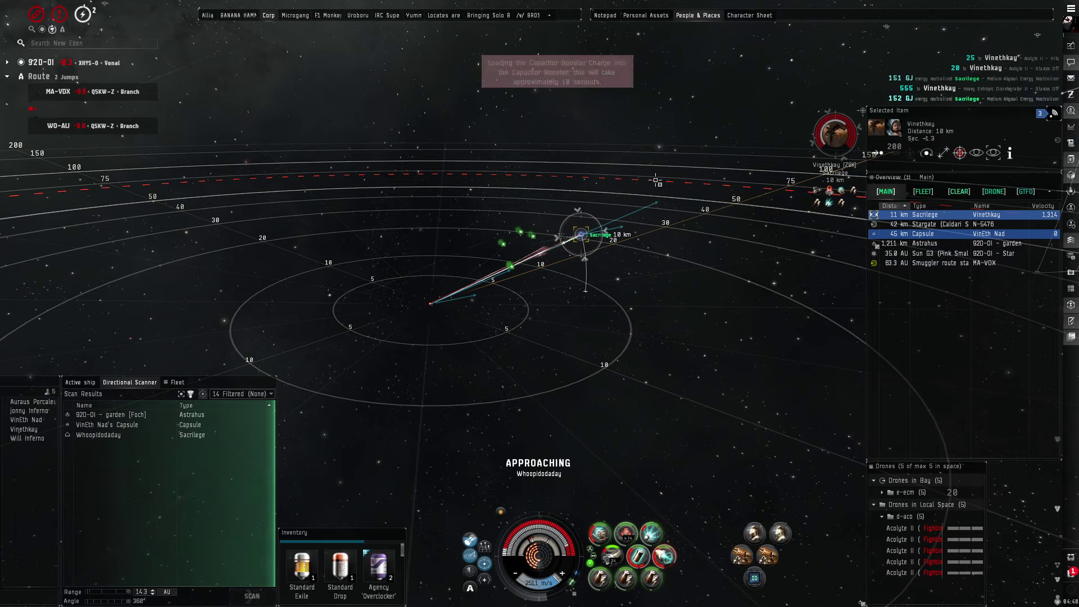
Step: Send drones onto the Sacrilege, keep scanning until it dies, then stop the ship
{"action": "key", "text": "ctrl+space"}
{"action": "key", "text": "v"}
{"action": "key", "text": "f"}
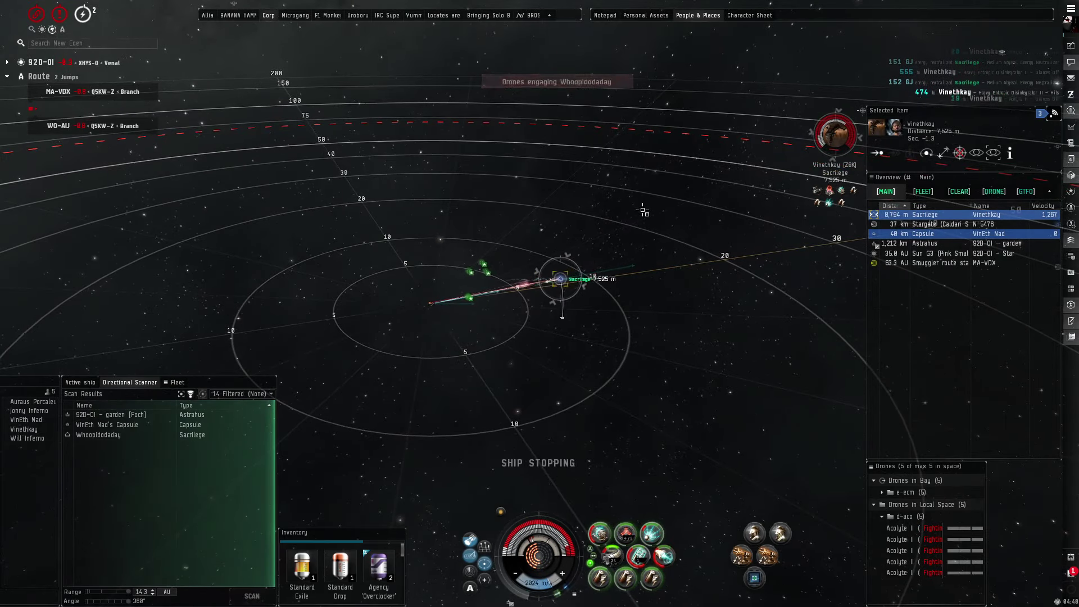
{"action": "key", "text": "v"}
{"action": "key", "text": "ctrl+space"}
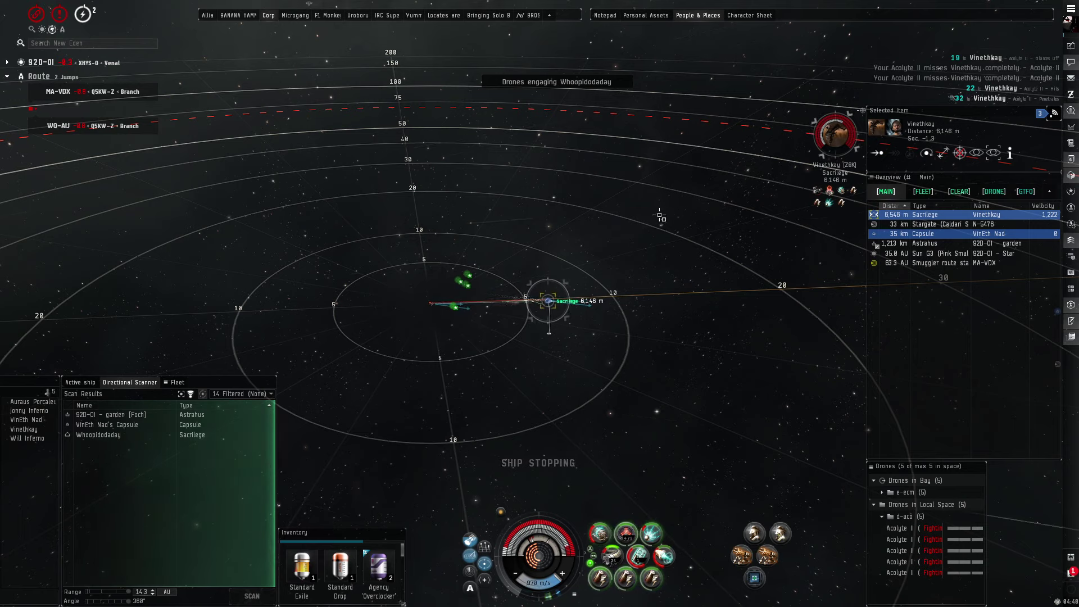
{"action": "key", "text": "q"}
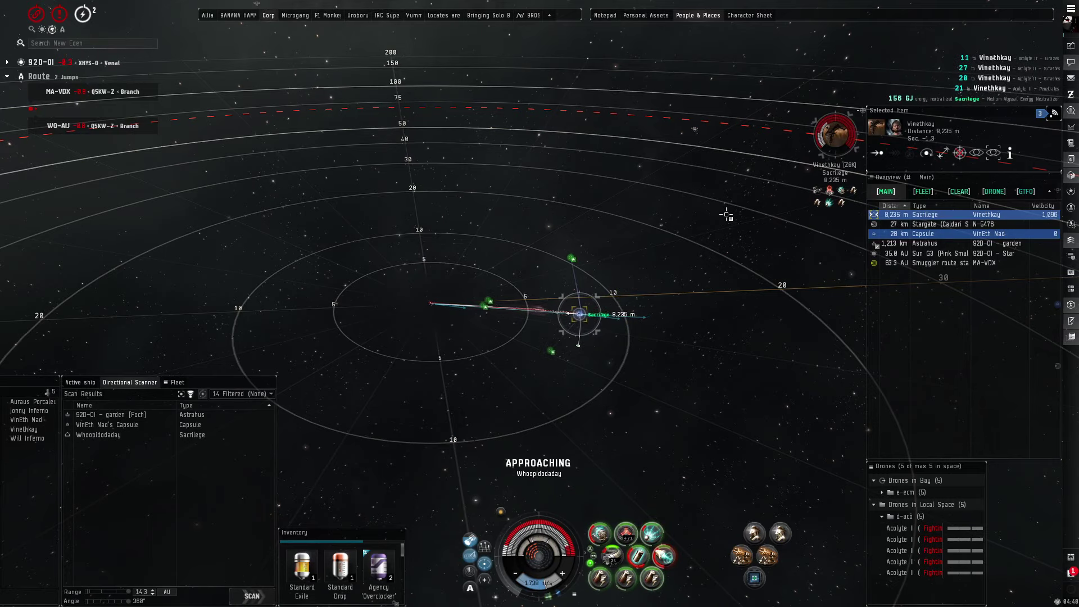
{"action": "key", "text": "alt+F1"}
{"action": "key", "text": "v"}
{"action": "key", "text": "ctrl+space"}
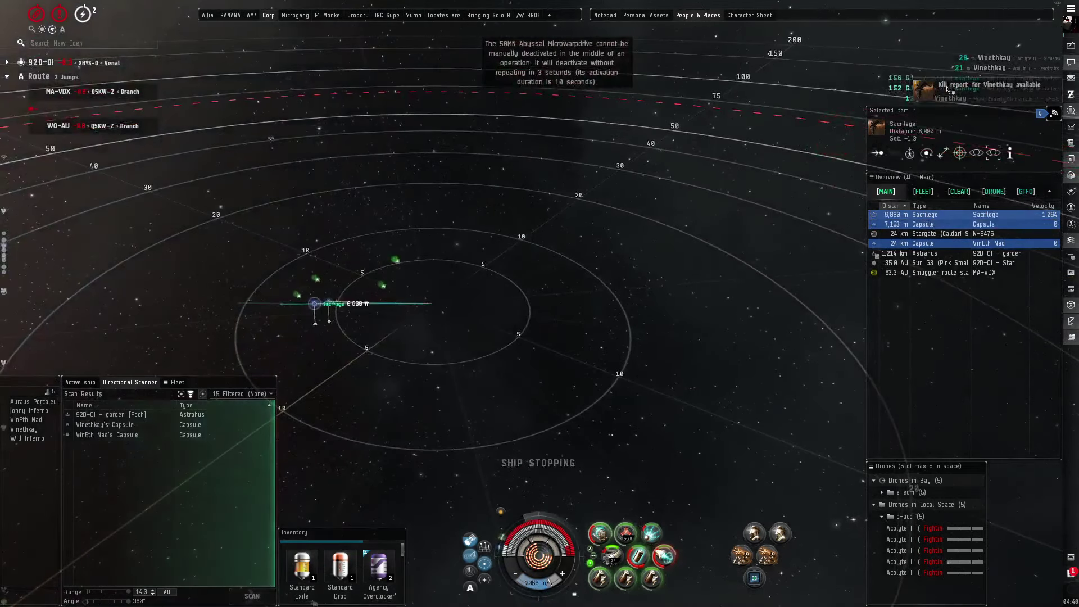